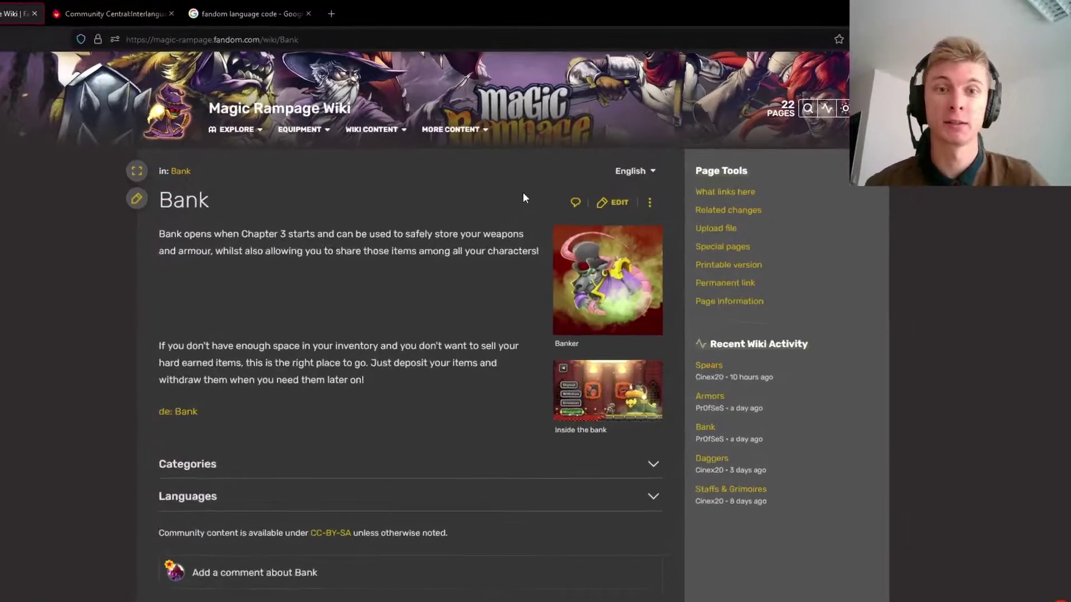
Go from the Bank article to the Magic Rampage Wiki home page using the header title
mouse_move(664, 157)
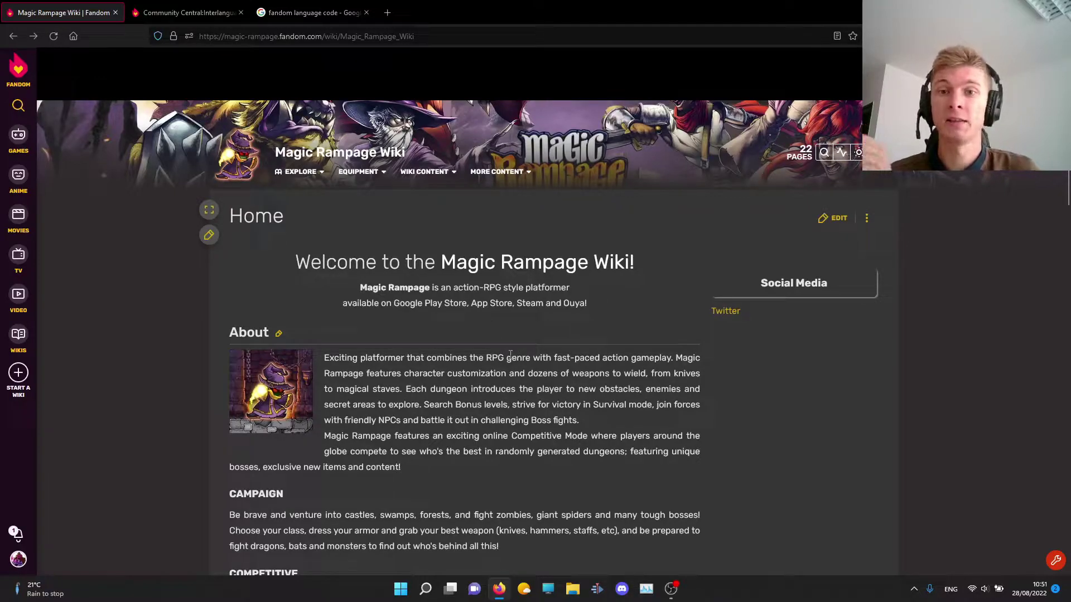
mouse_move(345, 179)
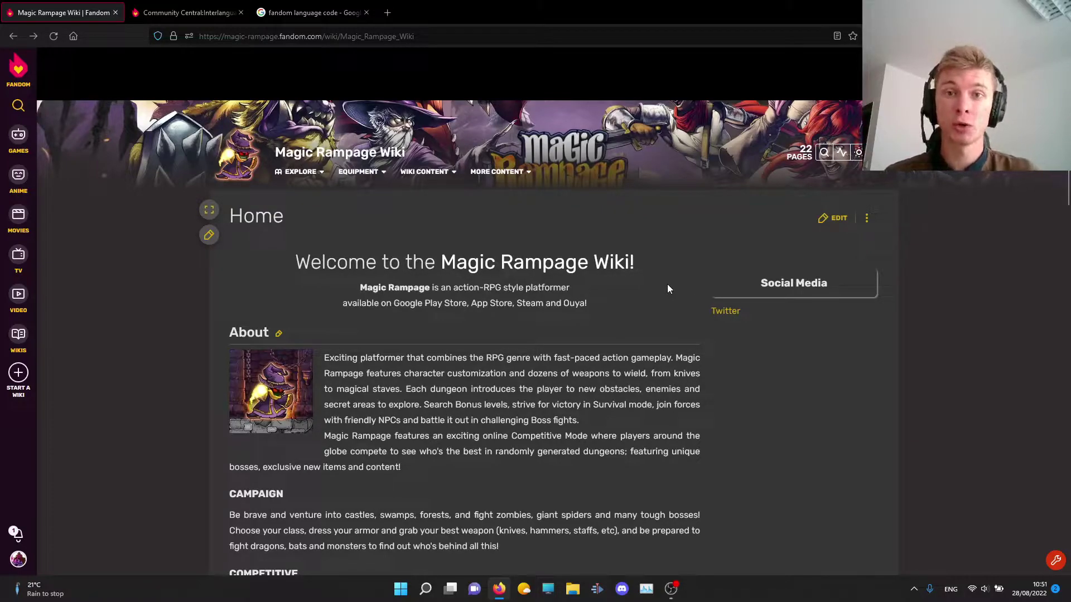
Start a new wiki and try community names such as 'Magic Tampge Wiki' in the name field
click(20, 382)
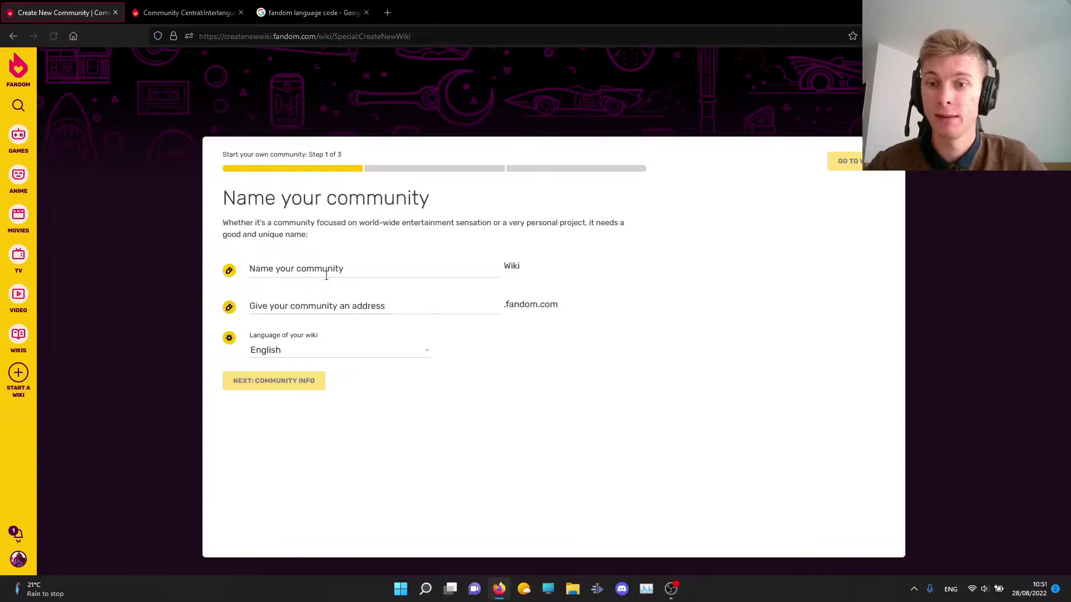
click(328, 272)
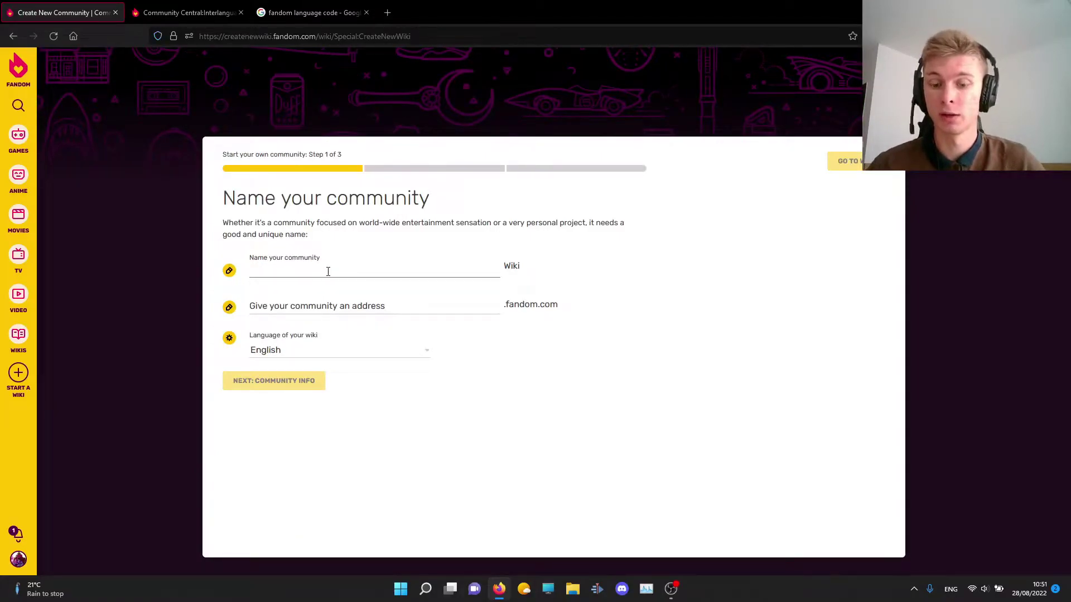
text(Magic )
text(T)
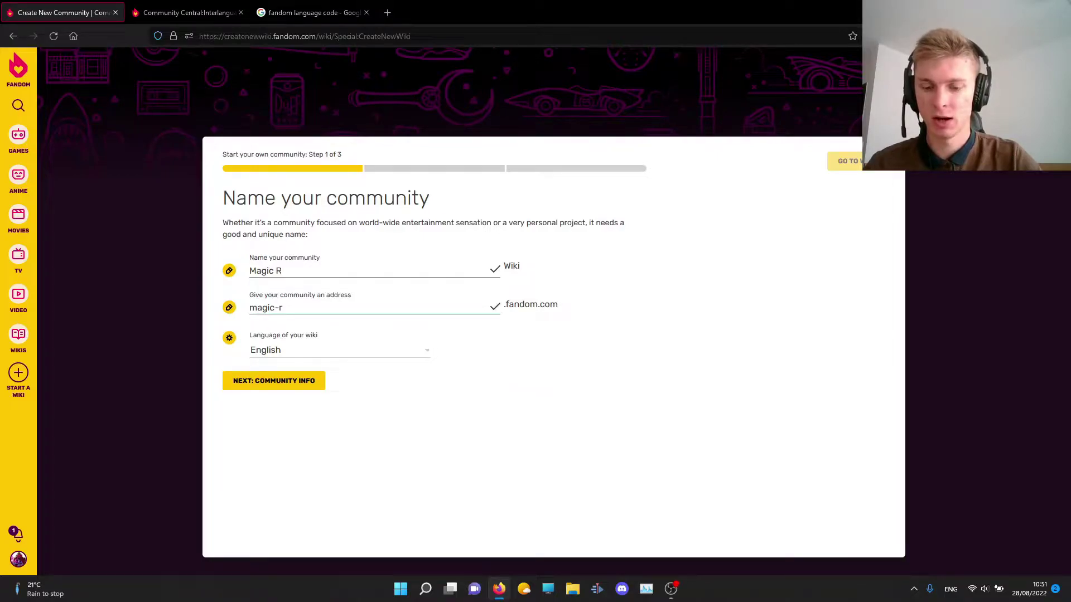
text(ampge Wiki)
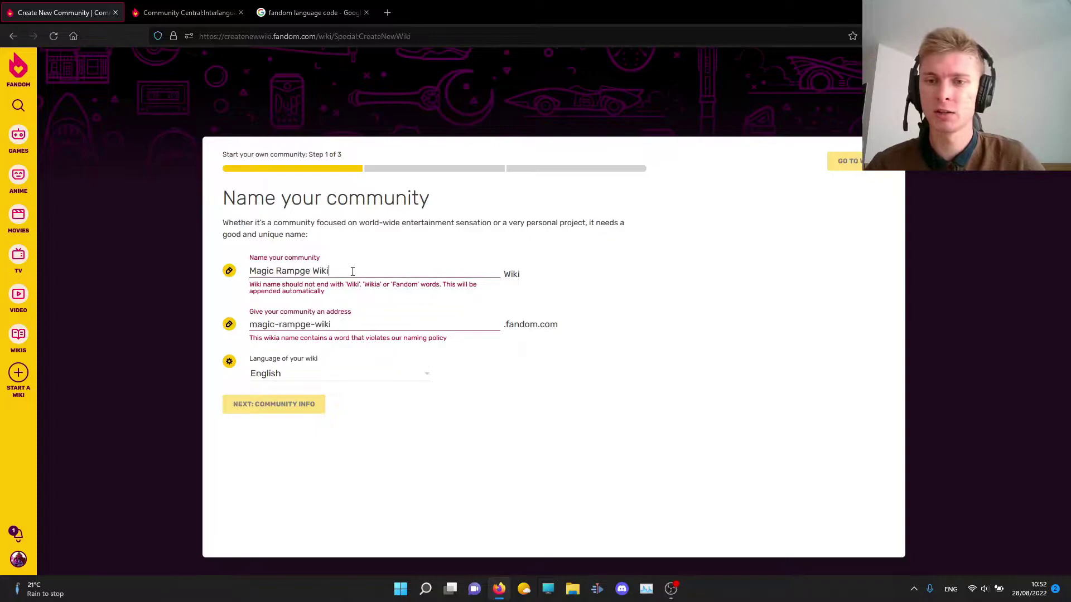
drag(351, 271, 210, 272)
drag(359, 271, 244, 270)
key(BackSpace)
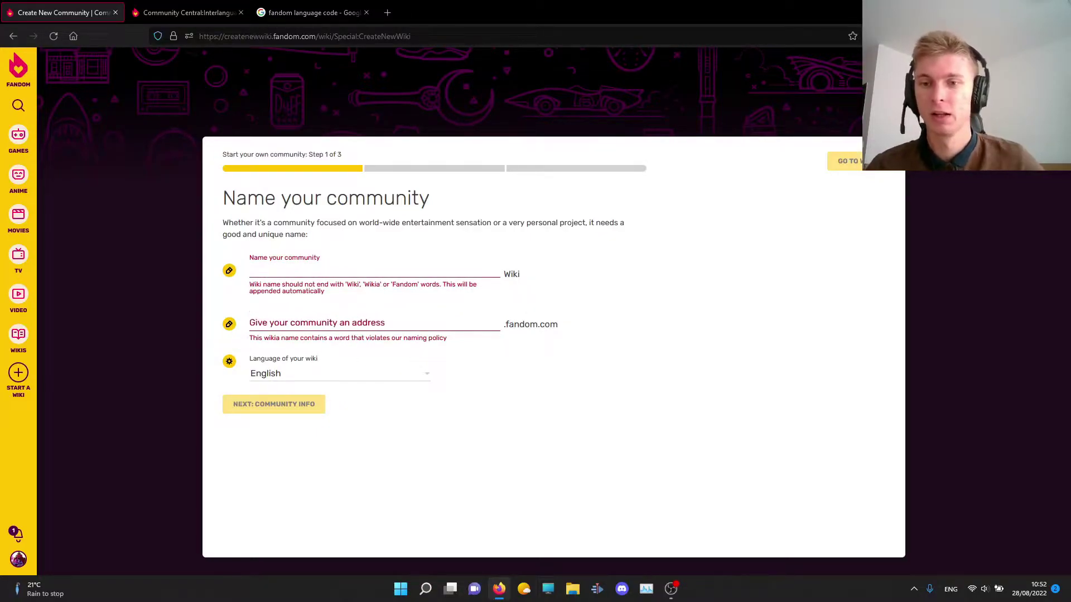
text(Magic Rmpage)
key(BackSpace)
key(BackSpace)
key(BackSpace)
key(BackSpace)
key(BackSpace)
text(ampage)
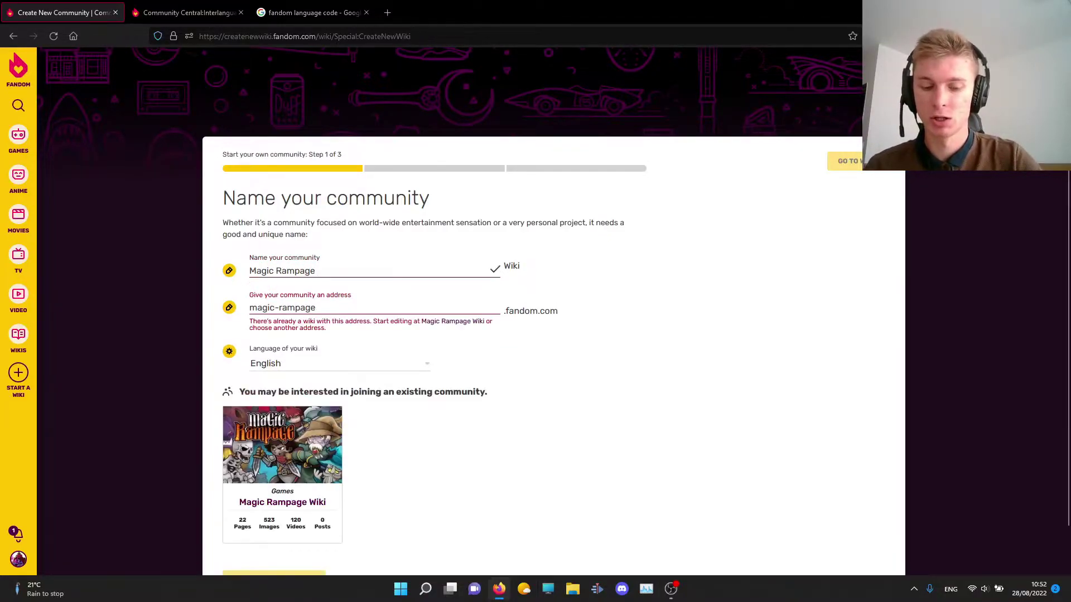
text( Wiki)
key(BackSpace)
key(BackSpace)
key(BackSpace)
key(BackSpace)
key(BackSpace)
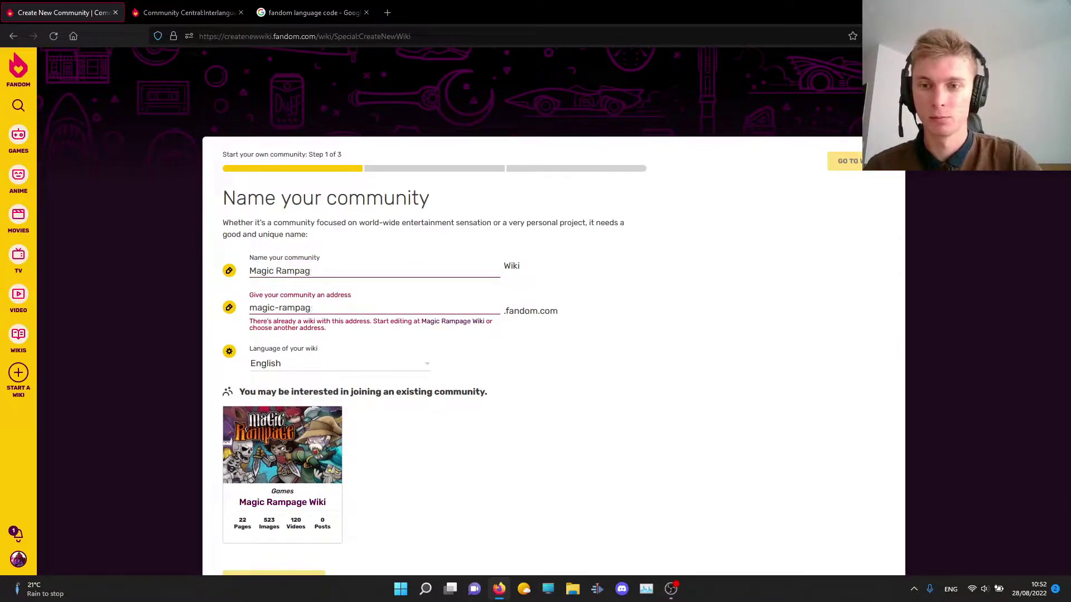
text(e Wiki Poland)
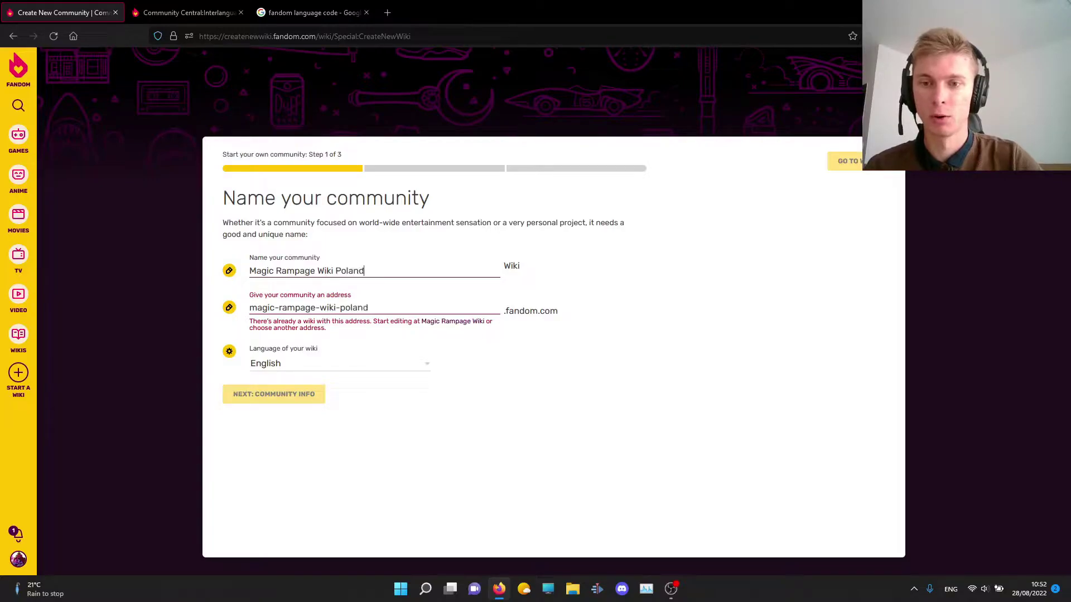
Clear the community name and switch to Community Central's Interlanguage link requests page
key(ctrl+a)
key(BackSpace)
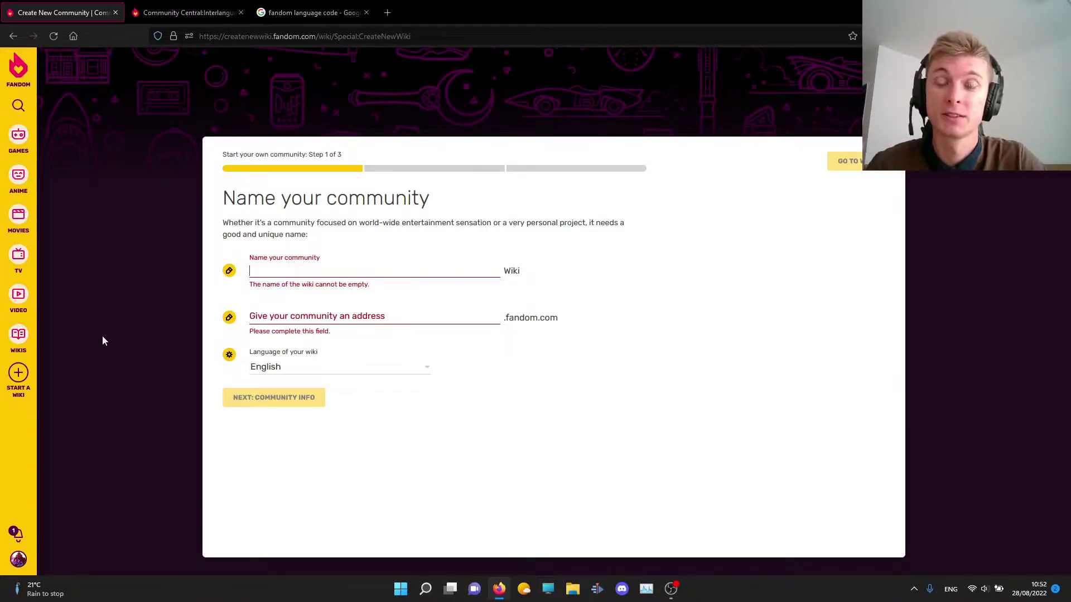
key(ctrl+Tab)
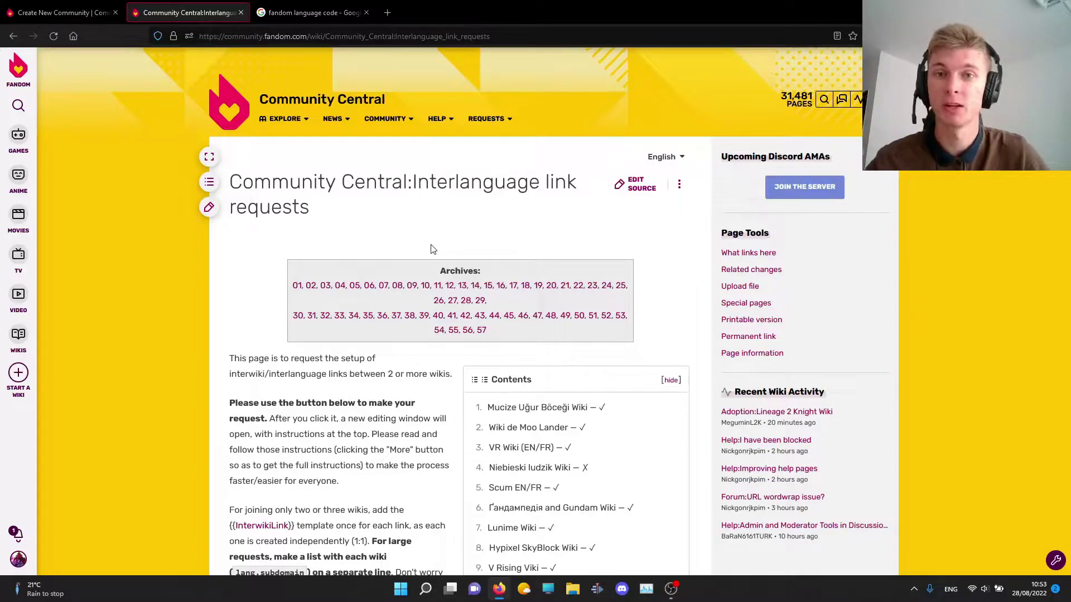
Create a new interwiki request from the Interlanguage link requests page in the source editor
drag(299, 191, 555, 183)
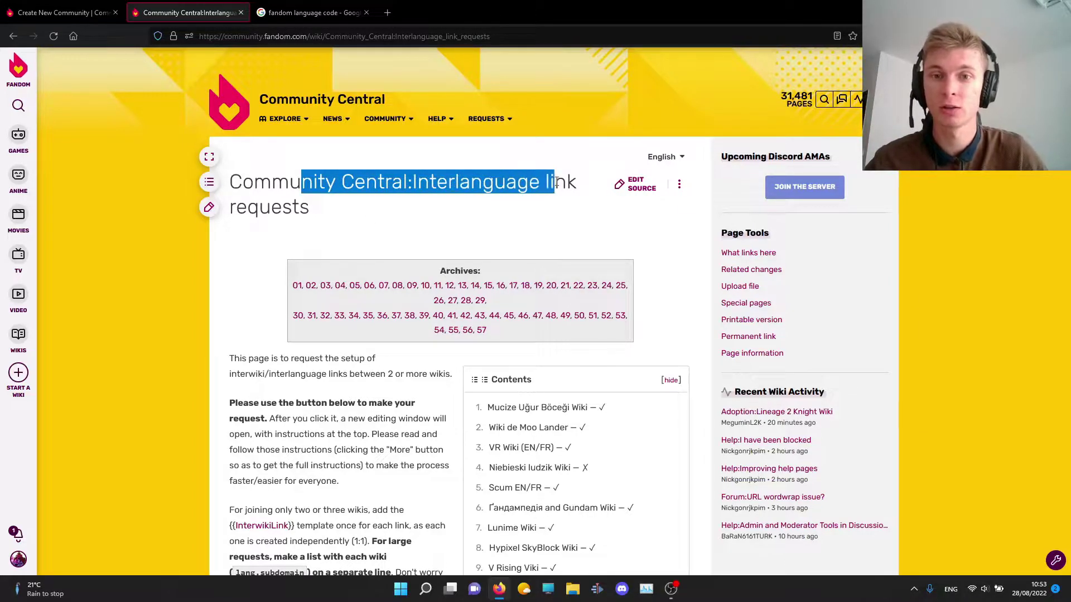
drag(481, 183, 313, 207)
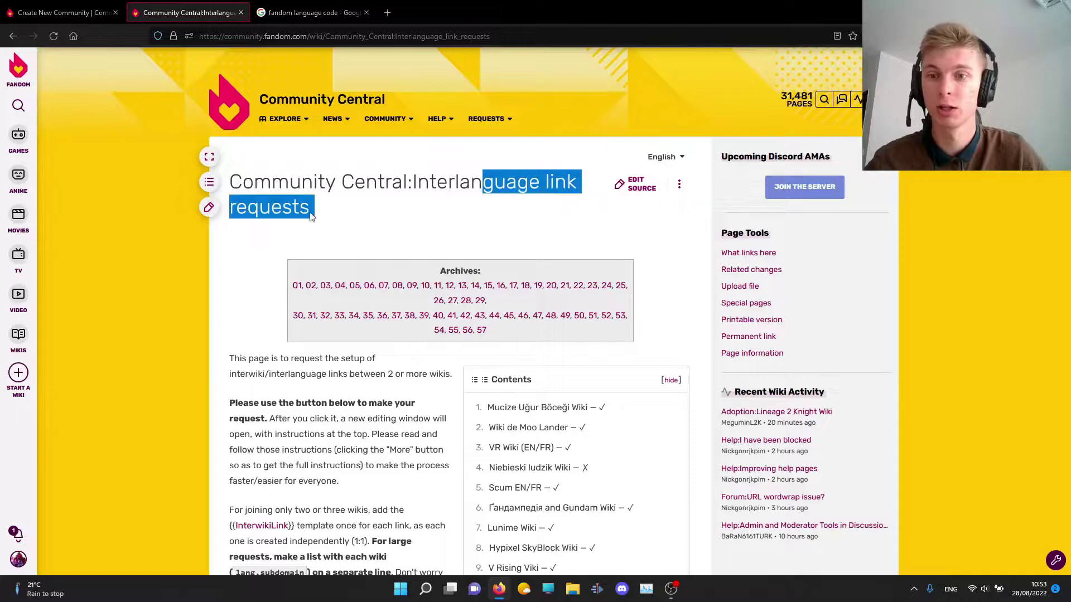
click(336, 215)
scroll(414, 240, down, 7)
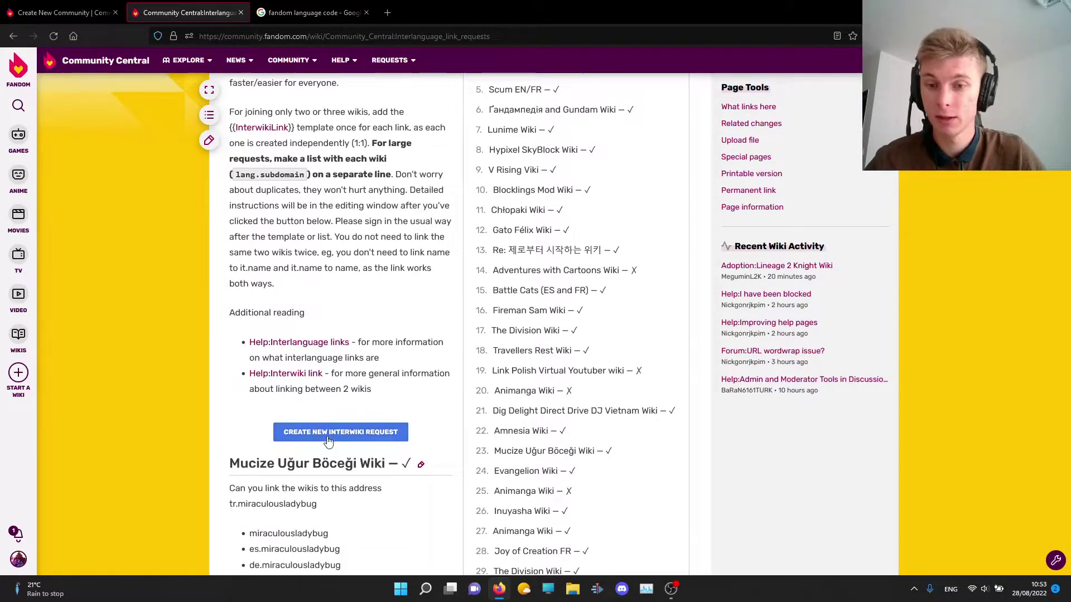
click(328, 441)
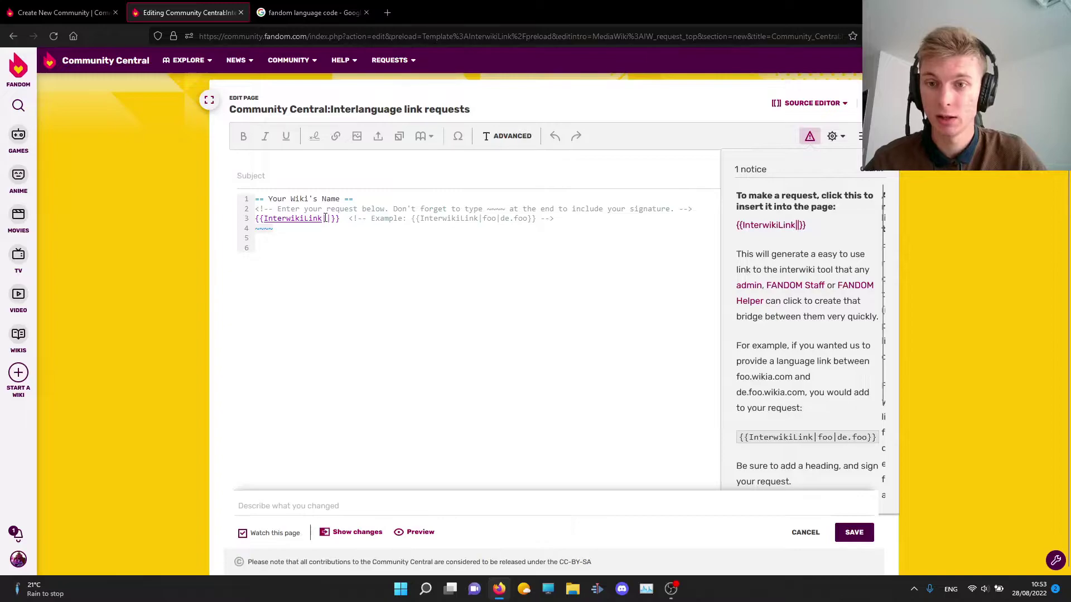
Copy the English Magic Rampage Wiki home URL into the InterwikiLink template
click(326, 218)
click(103, 13)
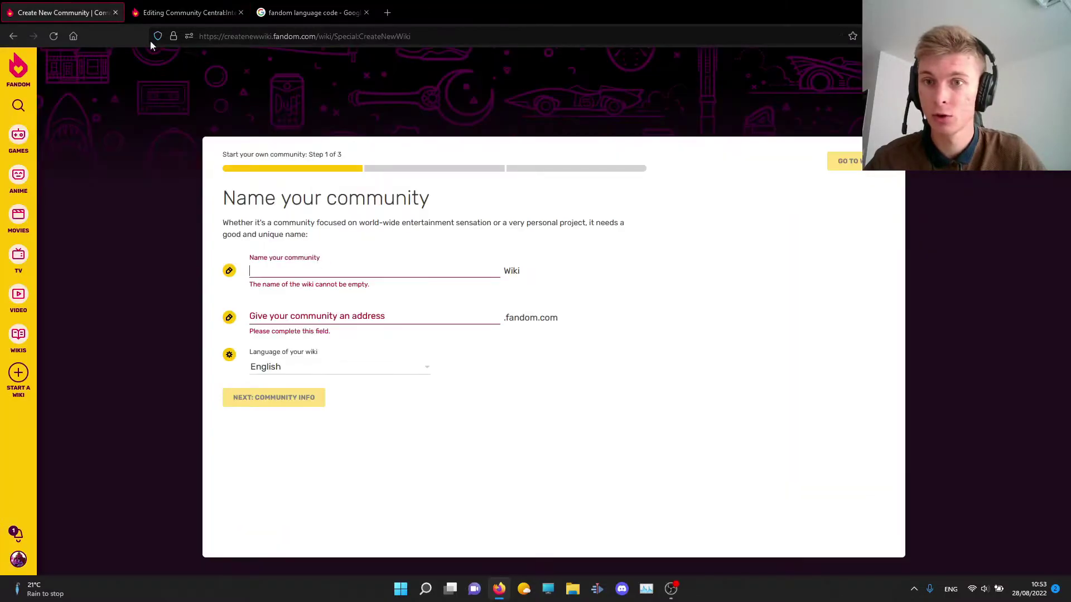
click(13, 36)
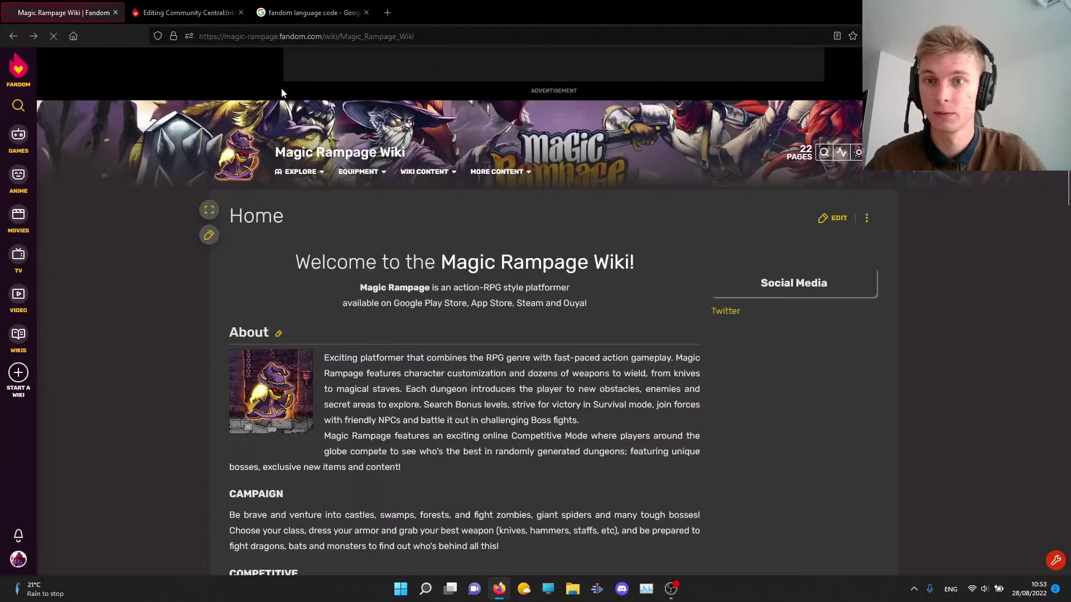
click(399, 36)
key(ctrl+c)
click(184, 12)
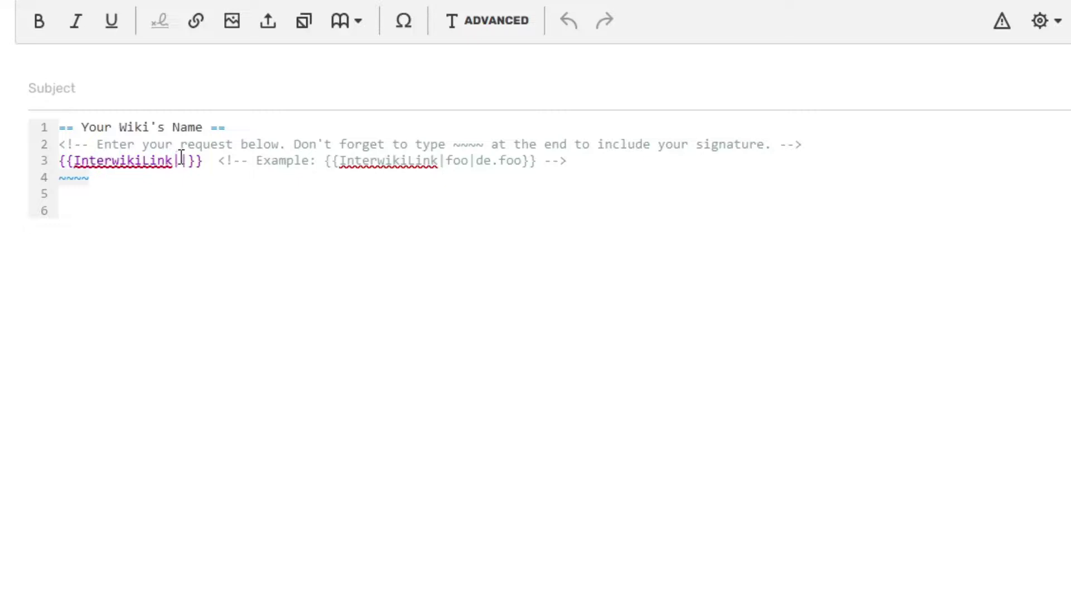
key(ctrl+v)
Reach the Russian wiki through the Bank page's language link and paste its home URL
click(62, 13)
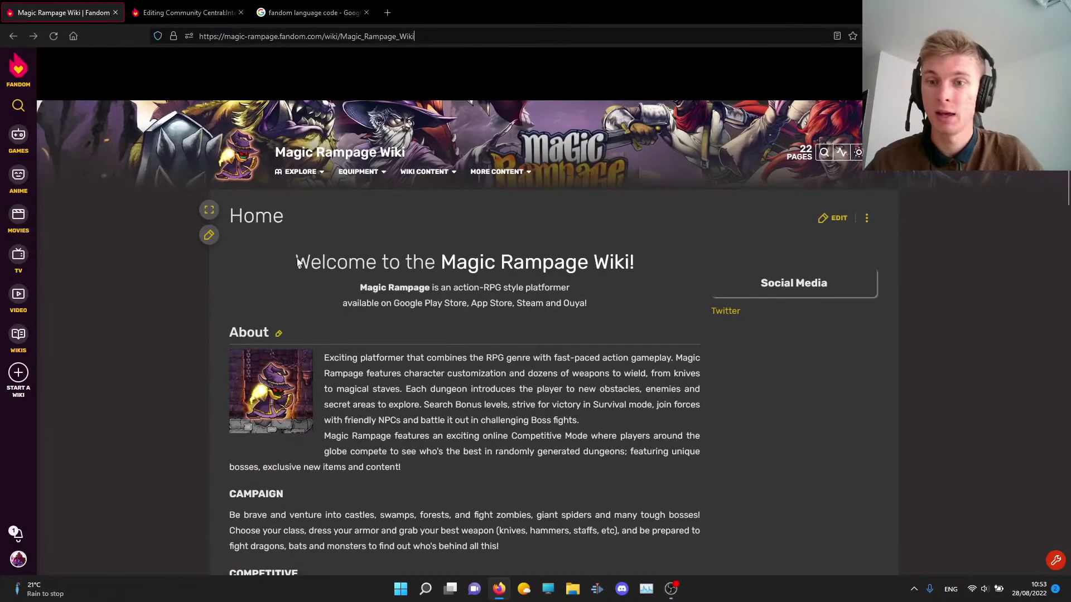
mouse_move(424, 172)
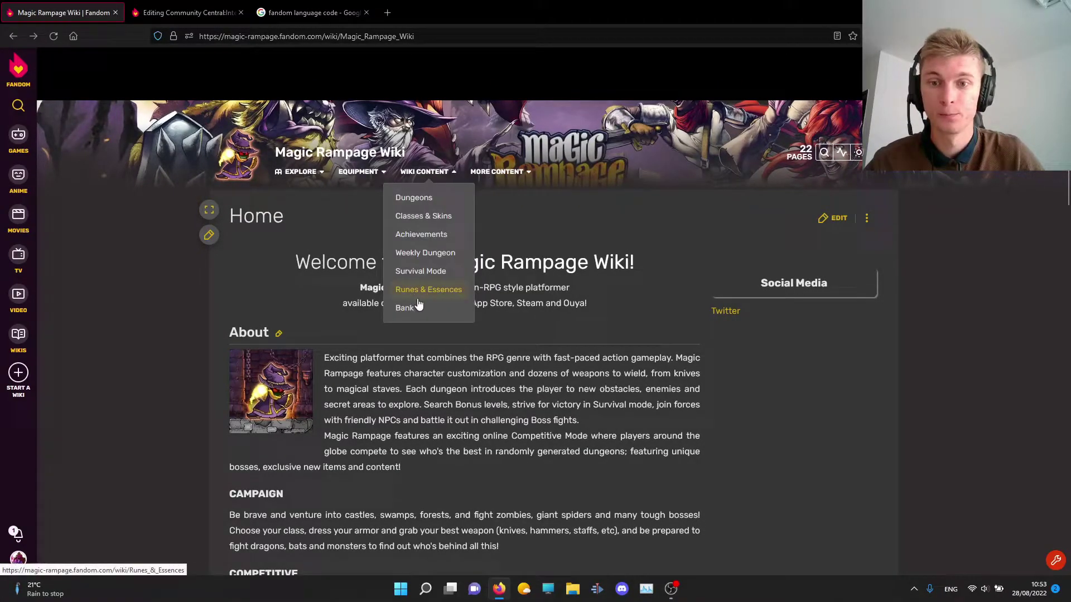
click(406, 307)
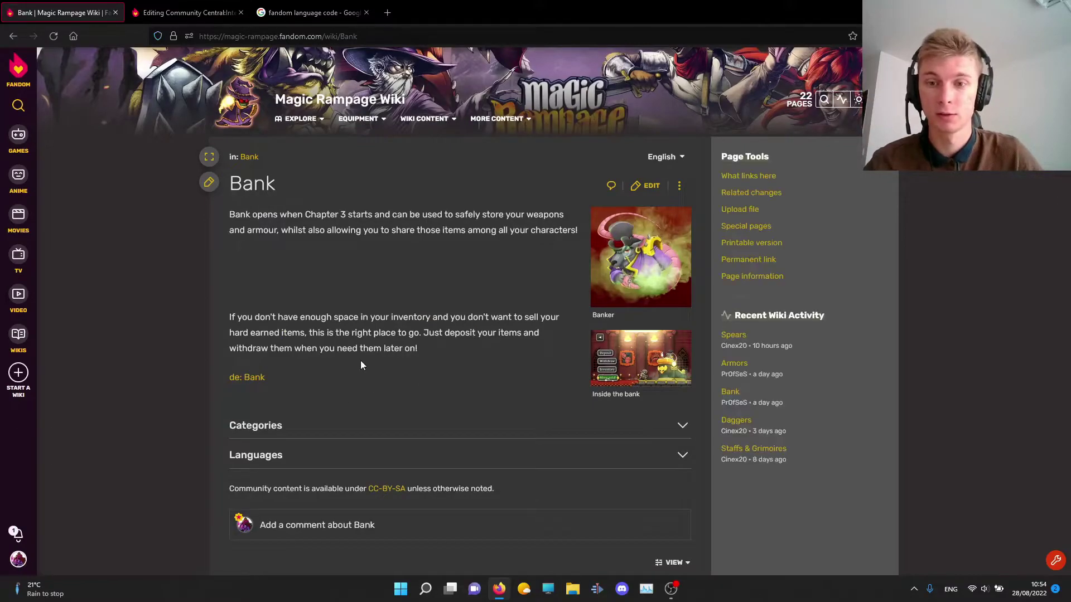
mouse_move(666, 162)
click(672, 183)
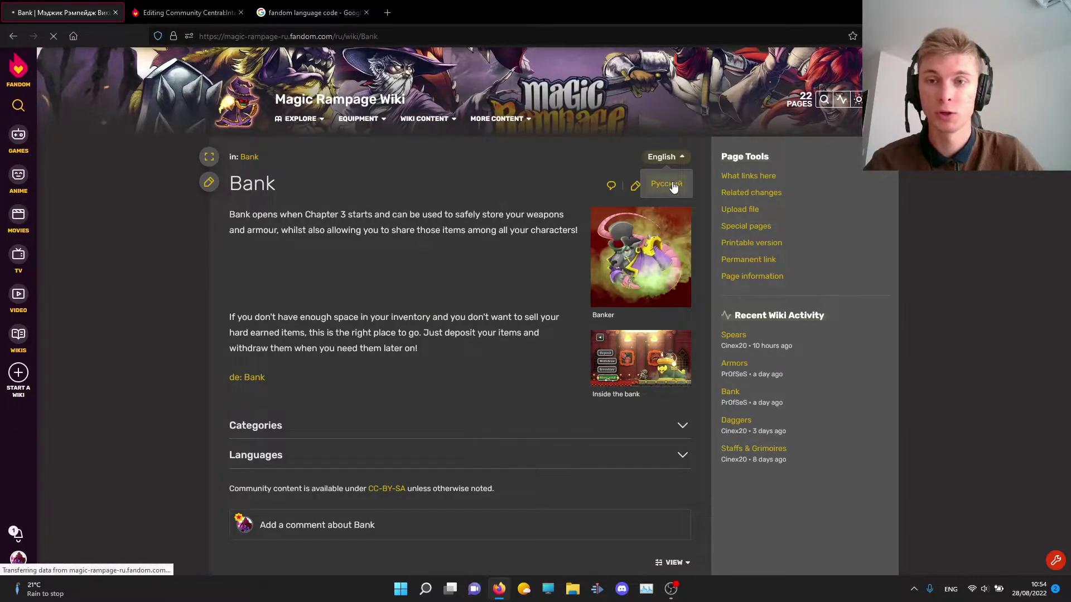
click(304, 101)
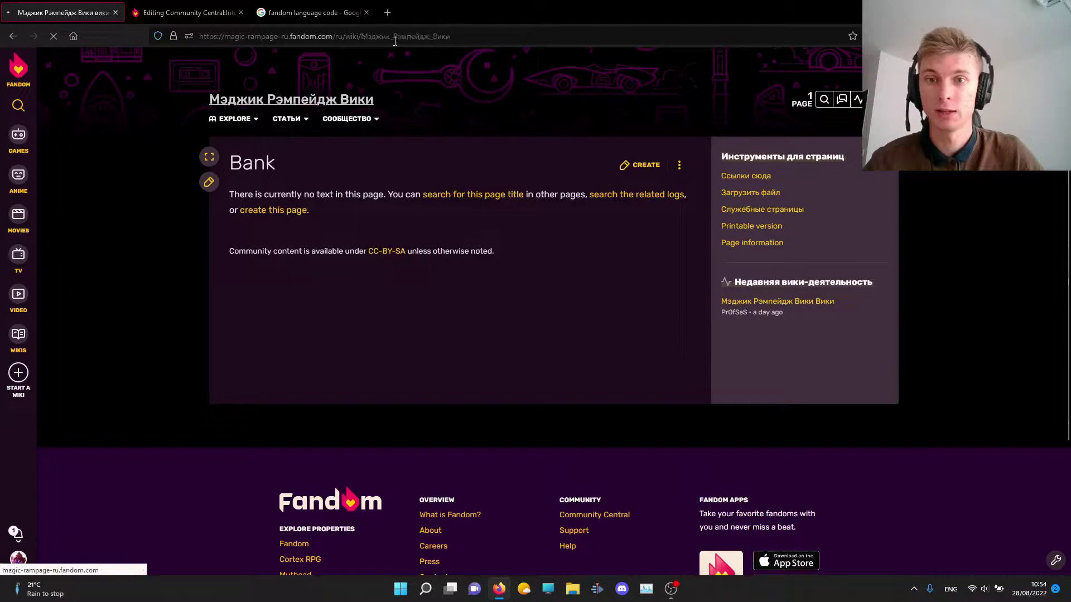
click(402, 36)
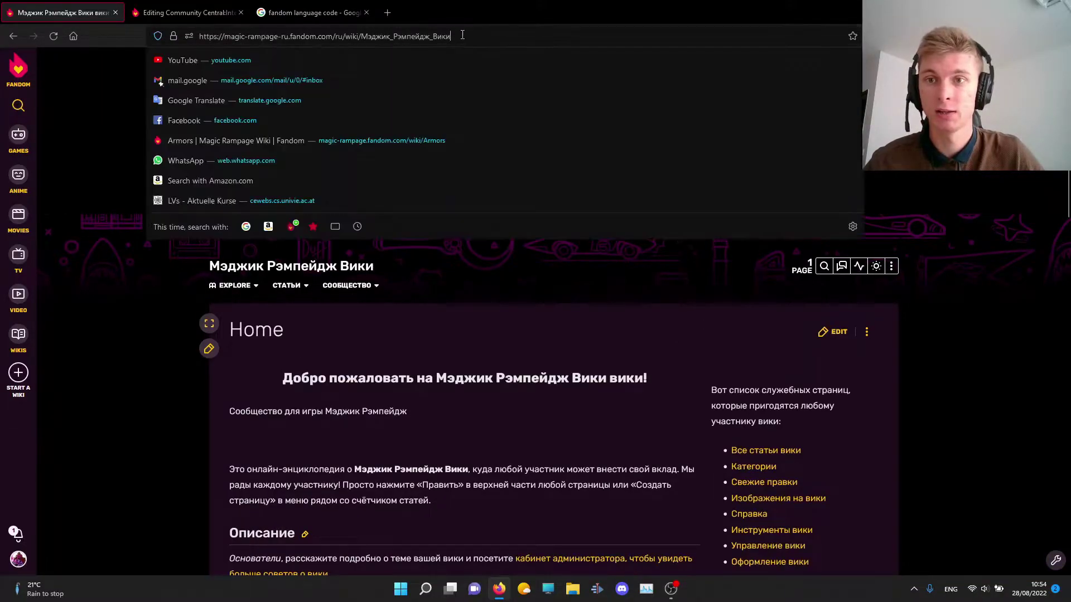
click(212, 12)
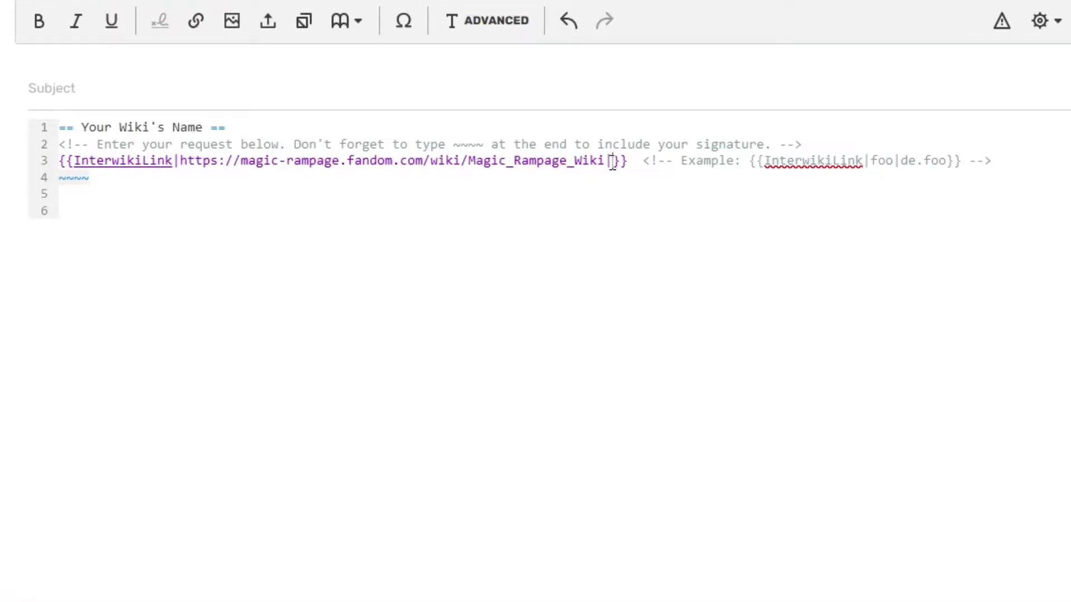
text(https://magic-rampage-ru.fandom.com/ru/wiki/%D0%9C%D1%8D%D0%B4%D0%B6%D0%B8%D0%BA_%D0%A0%D1%8D%D0%BC%D0%BF%D0%B5%D0%B9%D0%B4%D0%B6_%D0%92%D0%B8%D0%BA%D0%B8)
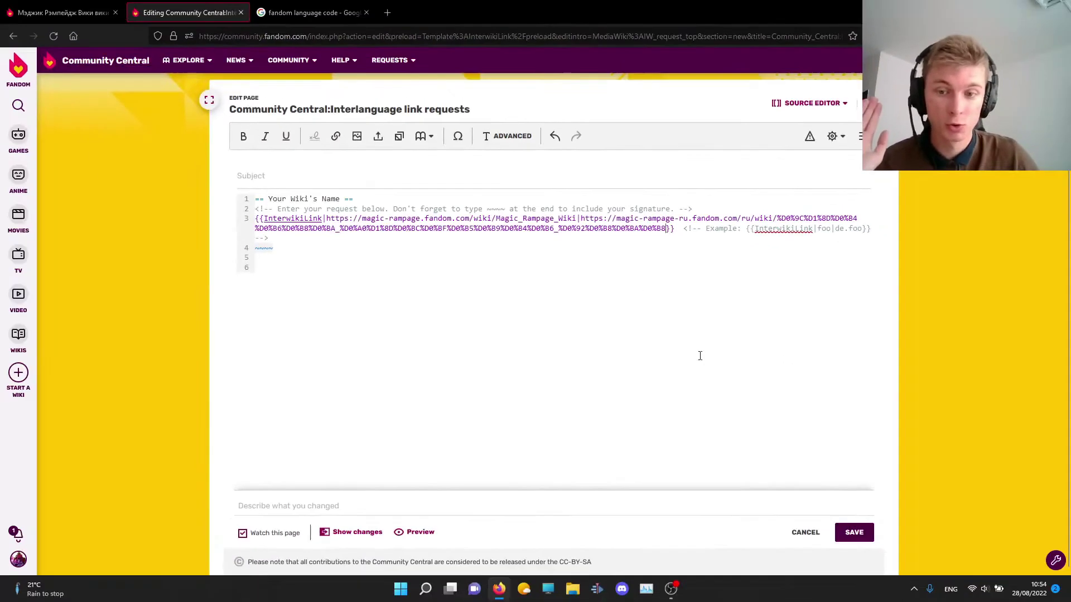
Cancel the interwiki request and discard the unsaved edits
click(809, 536)
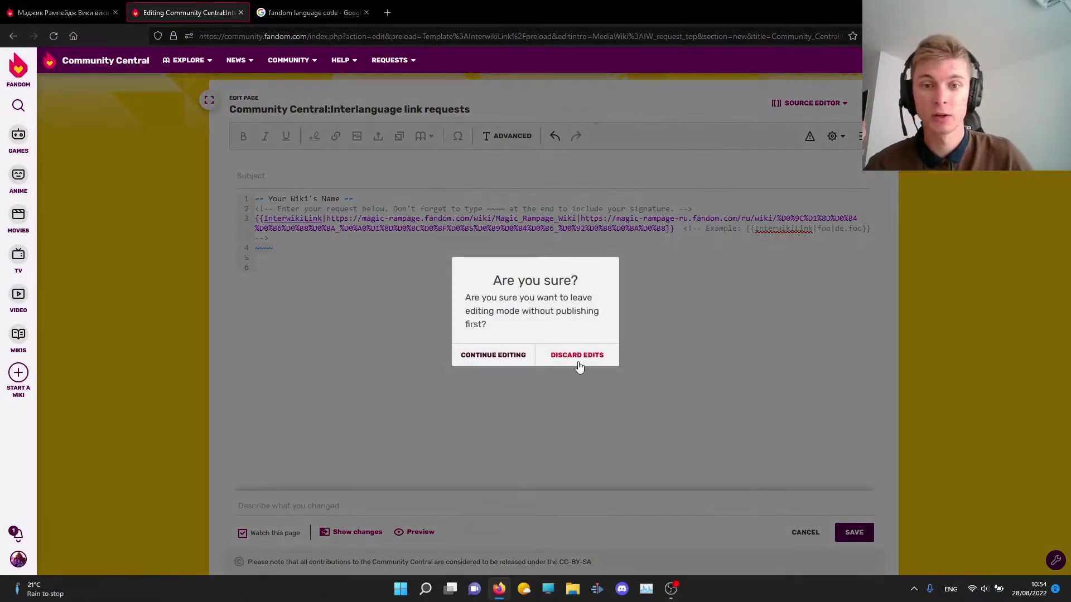
click(578, 357)
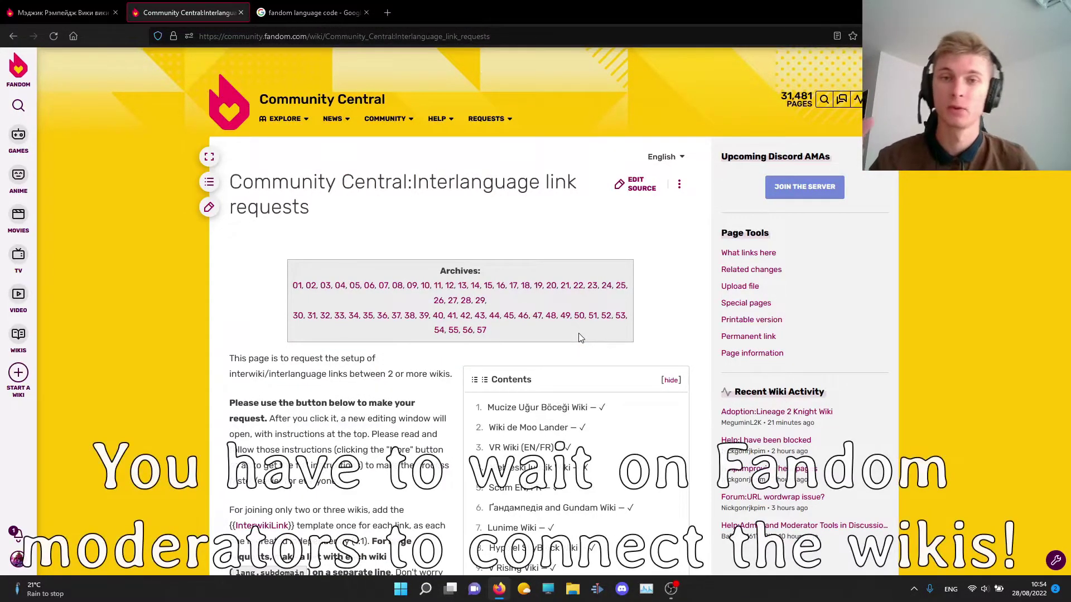
scroll(580, 334, down, 15)
scroll(591, 329, down, 20)
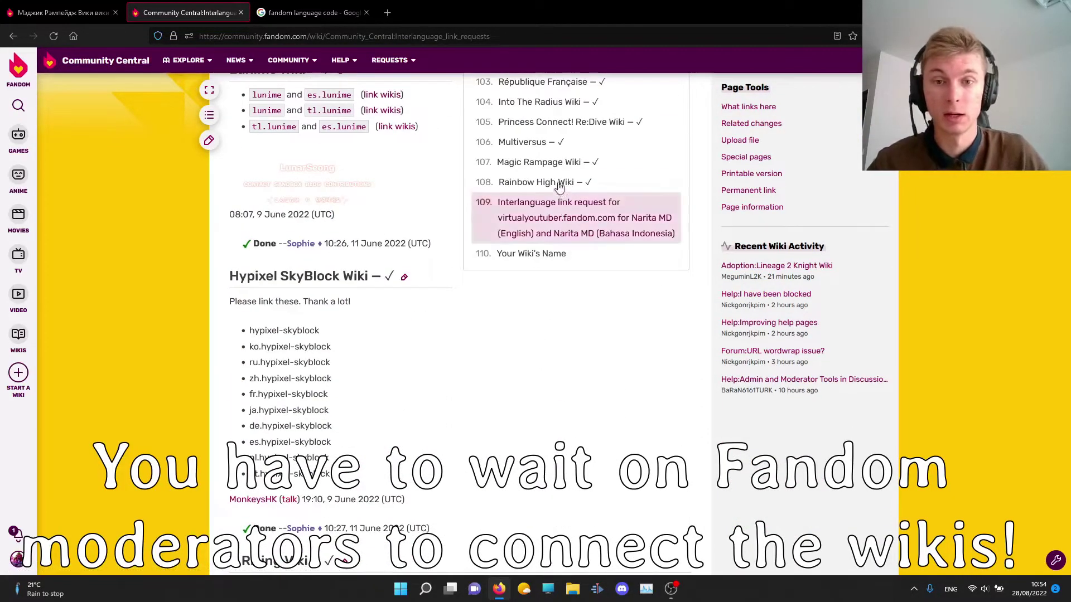
Jump to the Magic Rampage Wiki request section and confirm it is marked Done
click(523, 162)
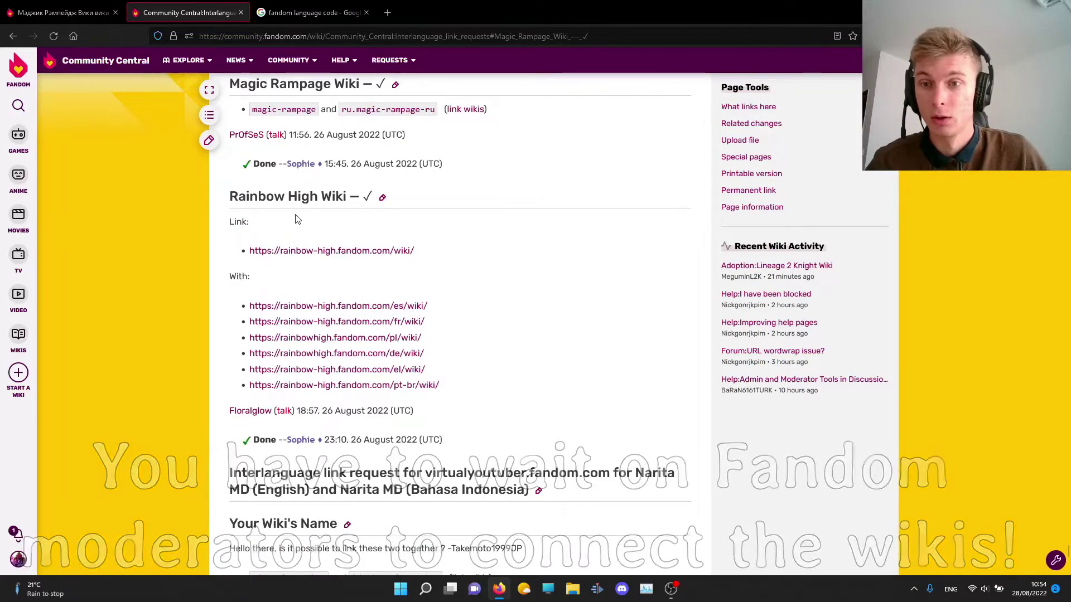
scroll(289, 218, up, 1)
drag(229, 141, 403, 170)
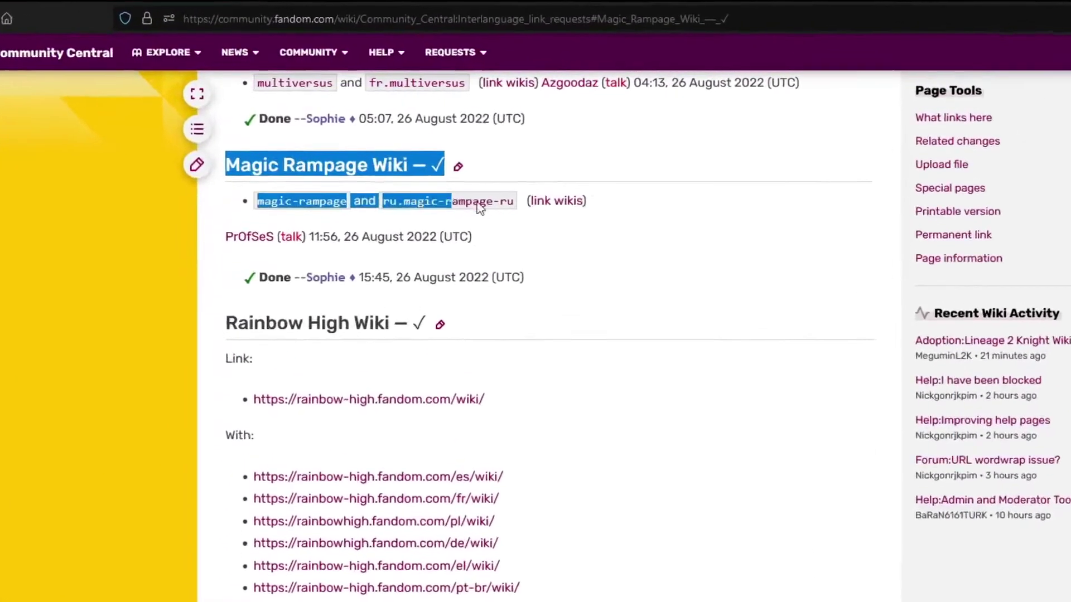
drag(466, 204, 537, 273)
click(304, 191)
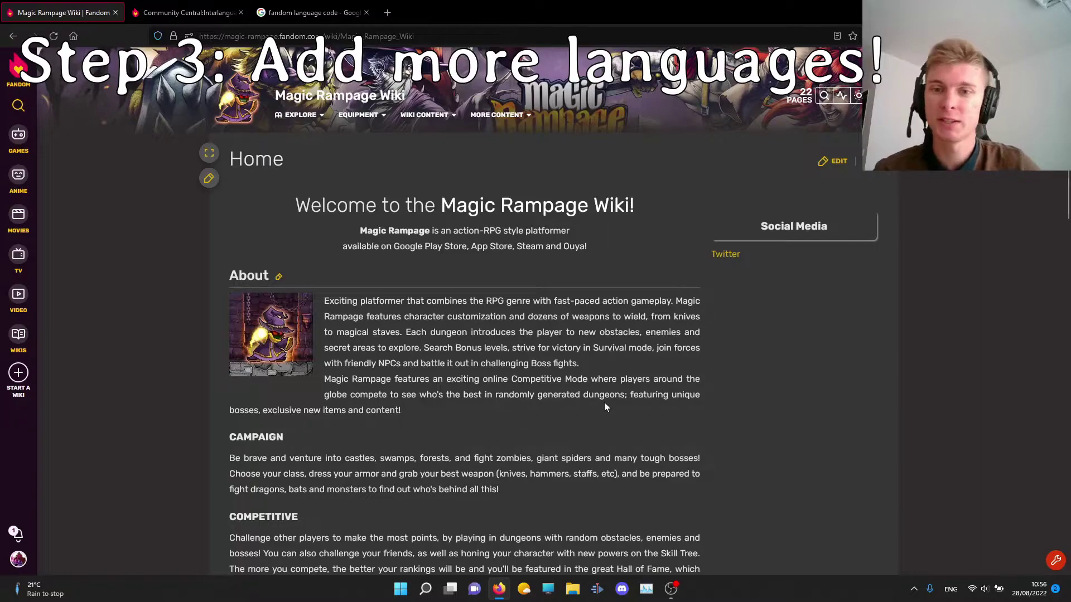
Open the Bank article via Equipment > Armors, then Wiki Content > Bank
mouse_move(358, 115)
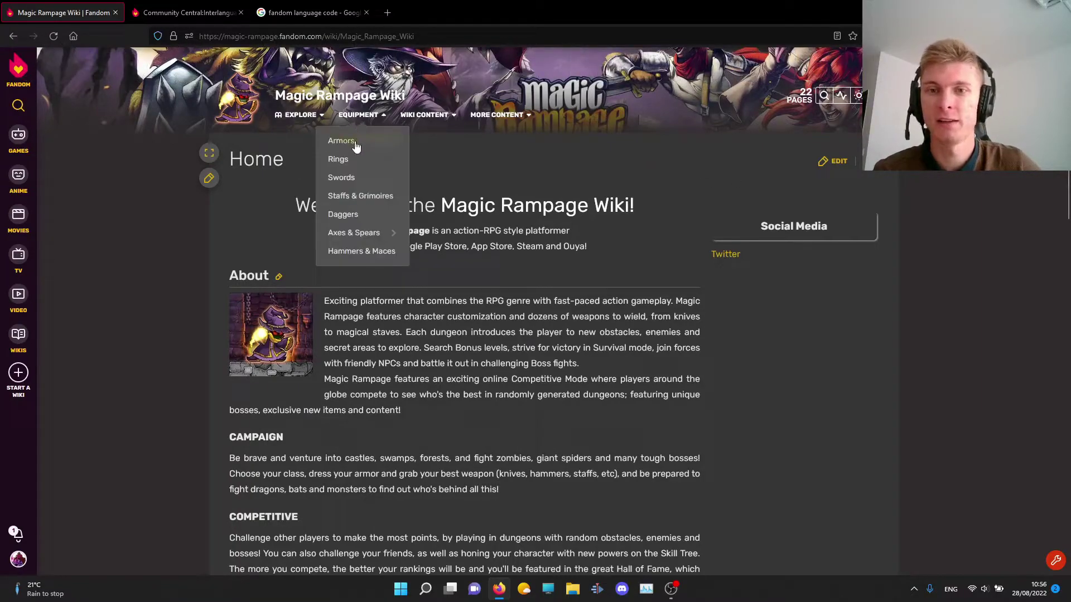
click(362, 146)
mouse_move(303, 128)
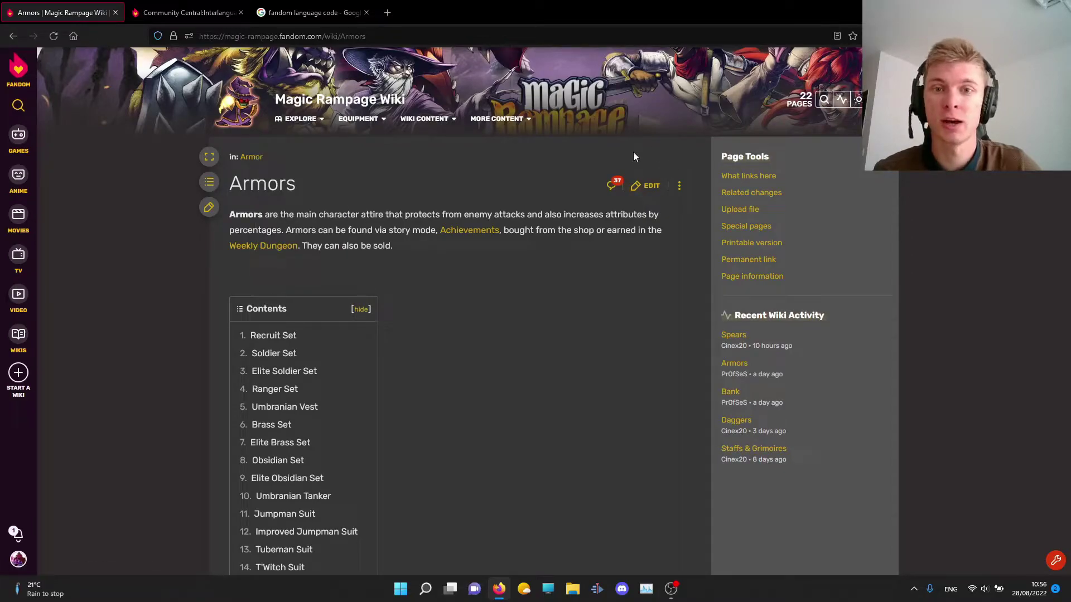
mouse_move(435, 119)
click(436, 255)
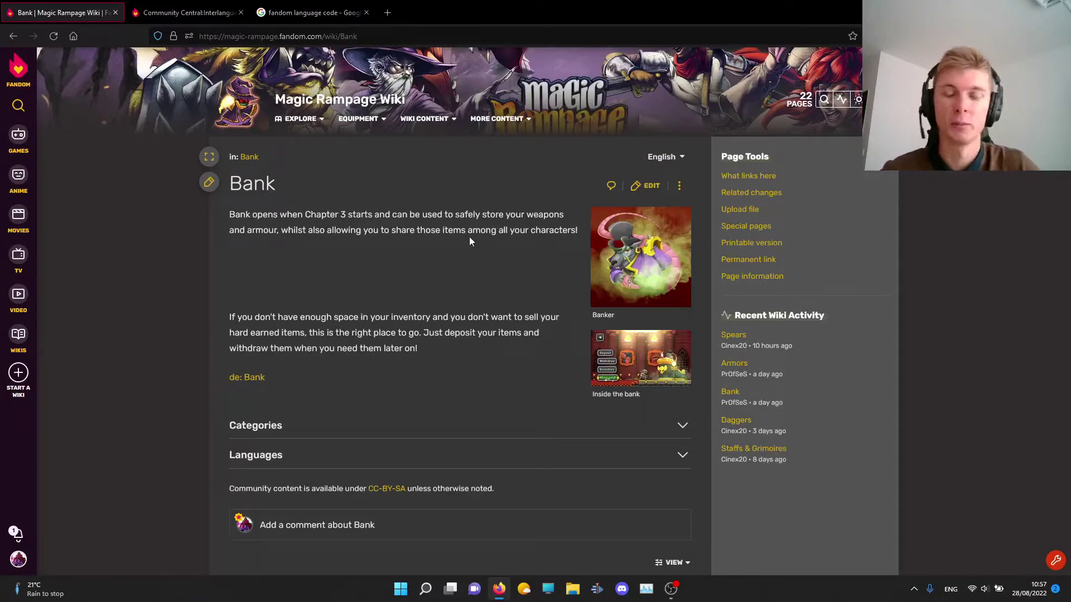
Edit the Bank article's source and select the ru code in its [[ru:Bank]] line
mouse_move(691, 189)
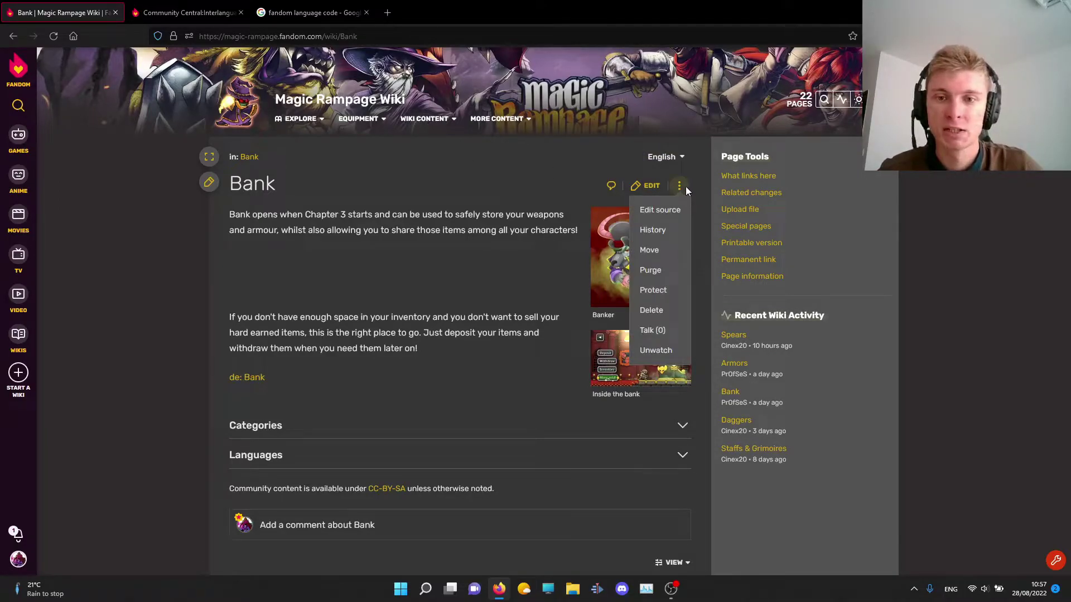
click(672, 210)
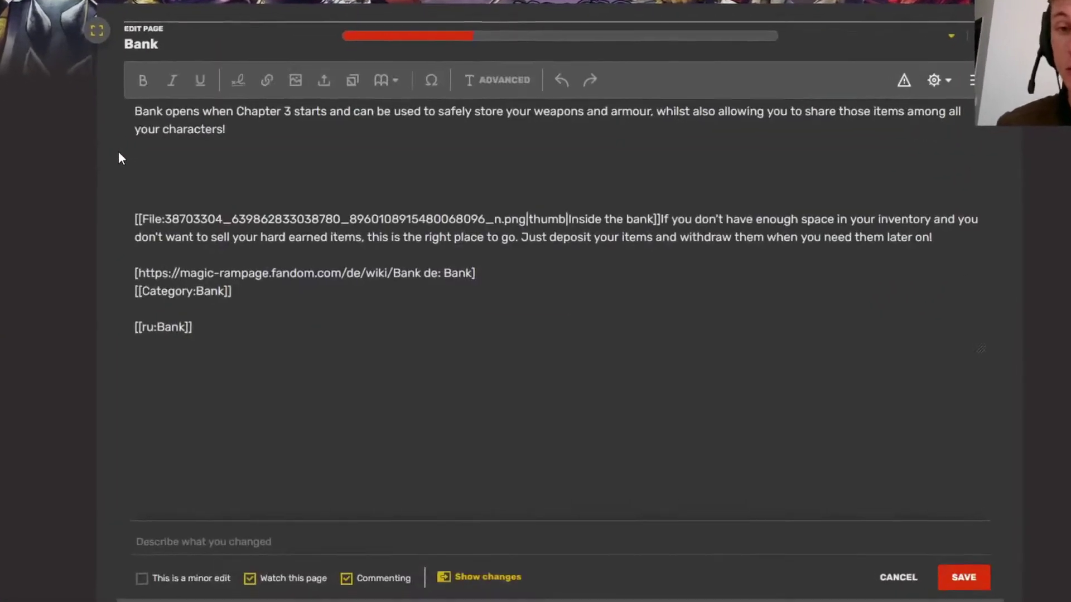
click(248, 306)
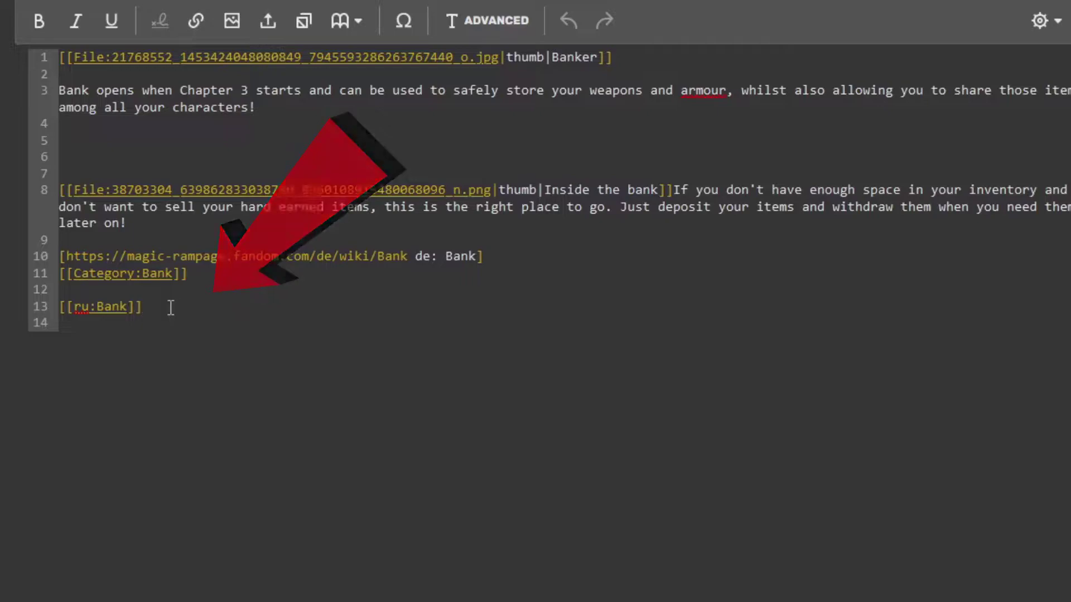
drag(170, 307, 53, 308)
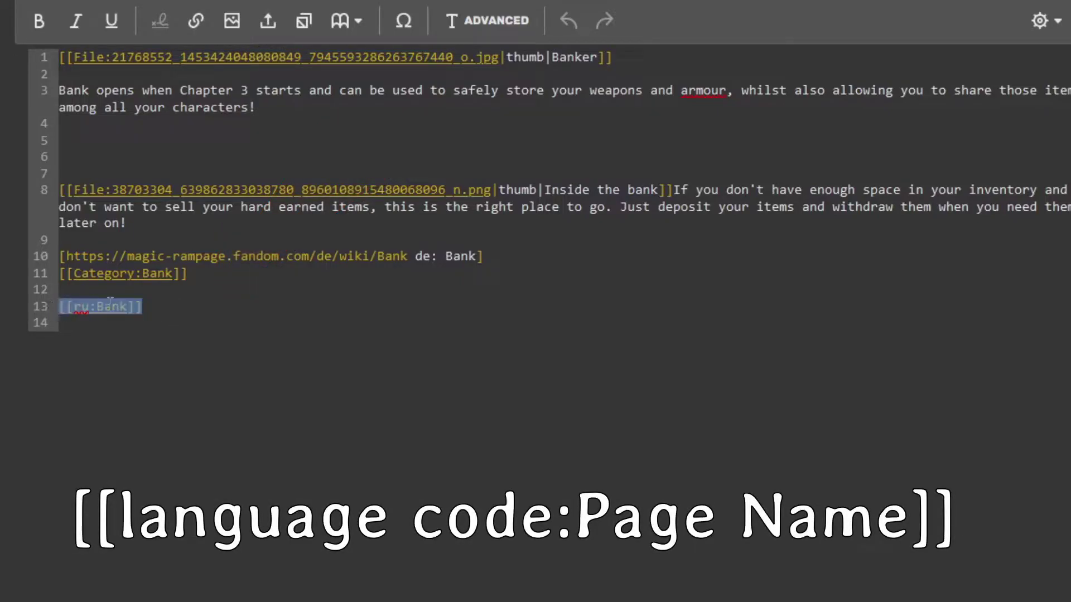
click(171, 308)
double_click(79, 306)
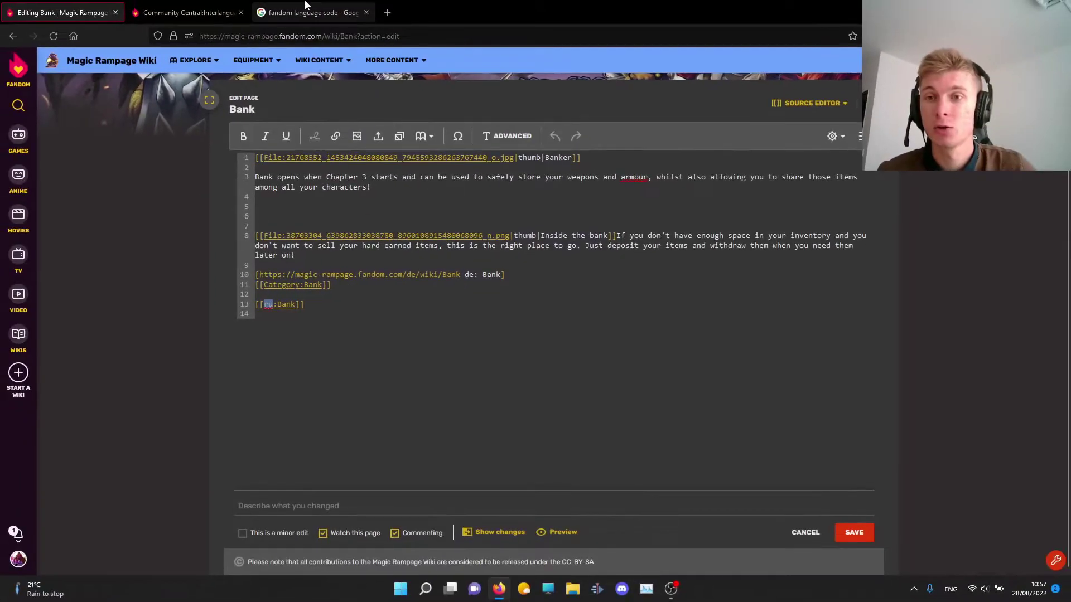
Open the Fandom Developers Wiki Languages page, inspect codes like es, and return to the editor
click(312, 12)
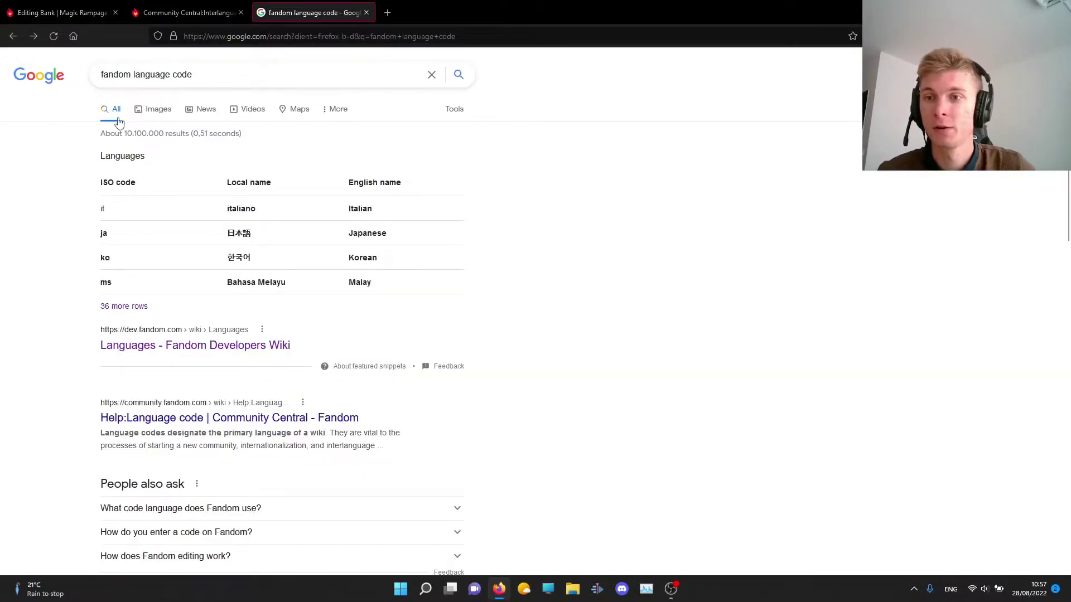
click(213, 346)
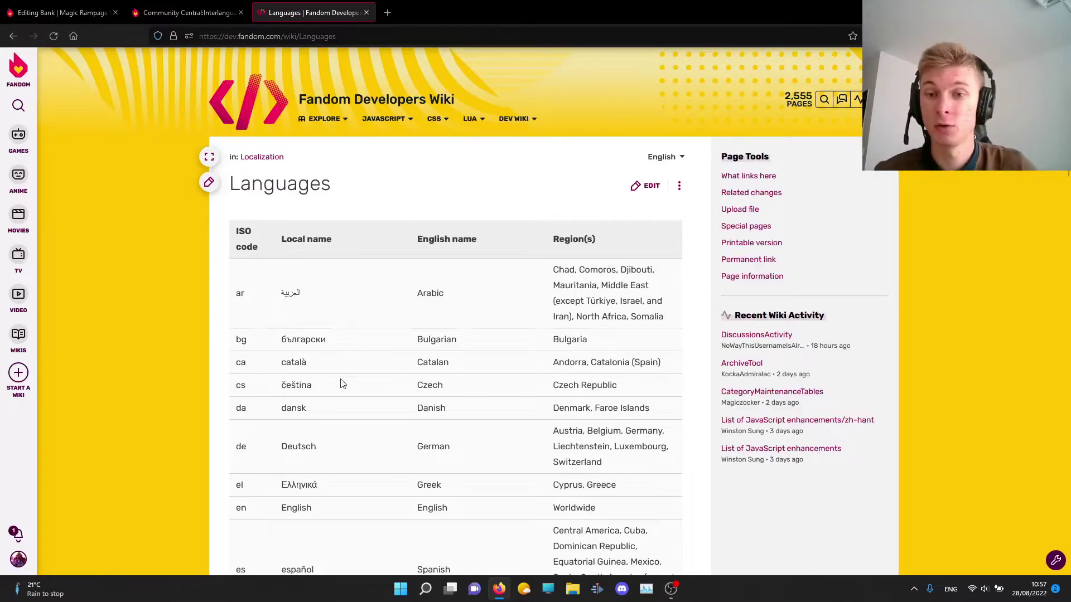
mouse_move(242, 247)
mouse_down()
mouse_move(238, 228)
mouse_move(256, 250)
mouse_up()
click(284, 306)
scroll(299, 333, down, 5)
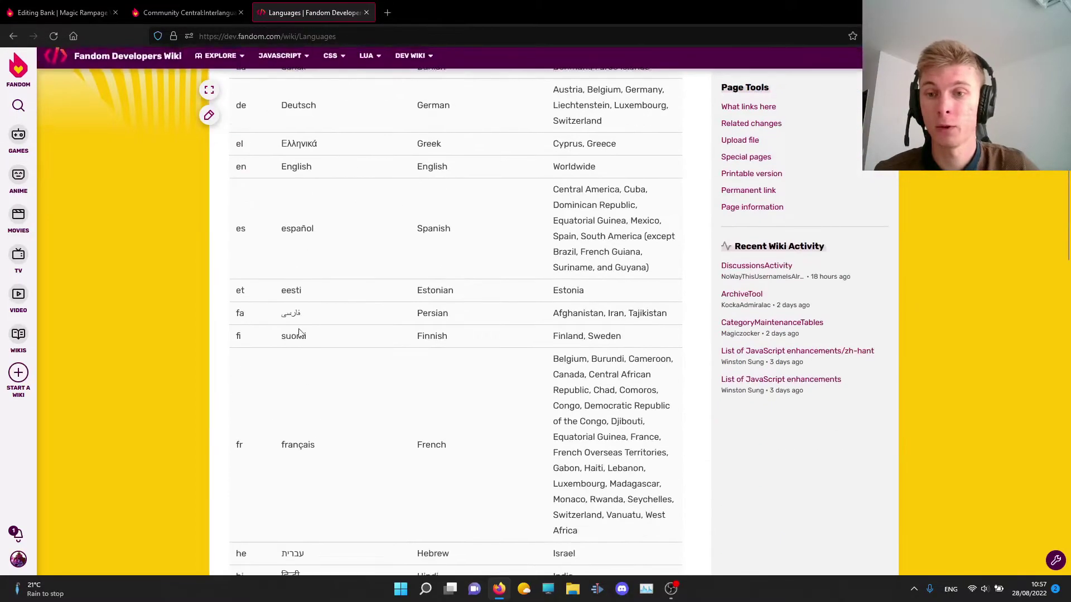
scroll(273, 338, up, 2)
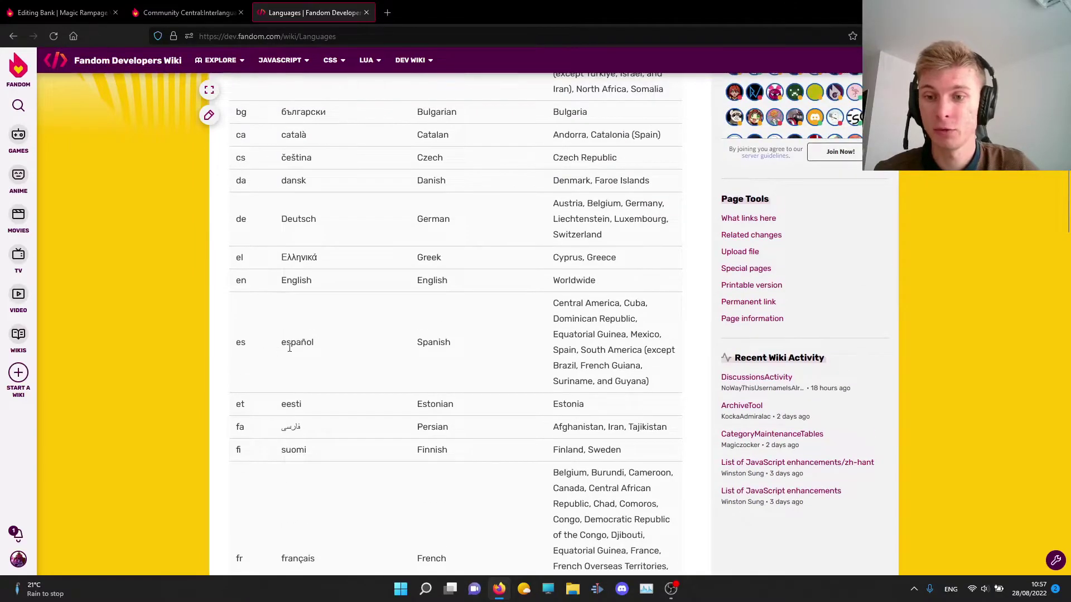
double_click(240, 342)
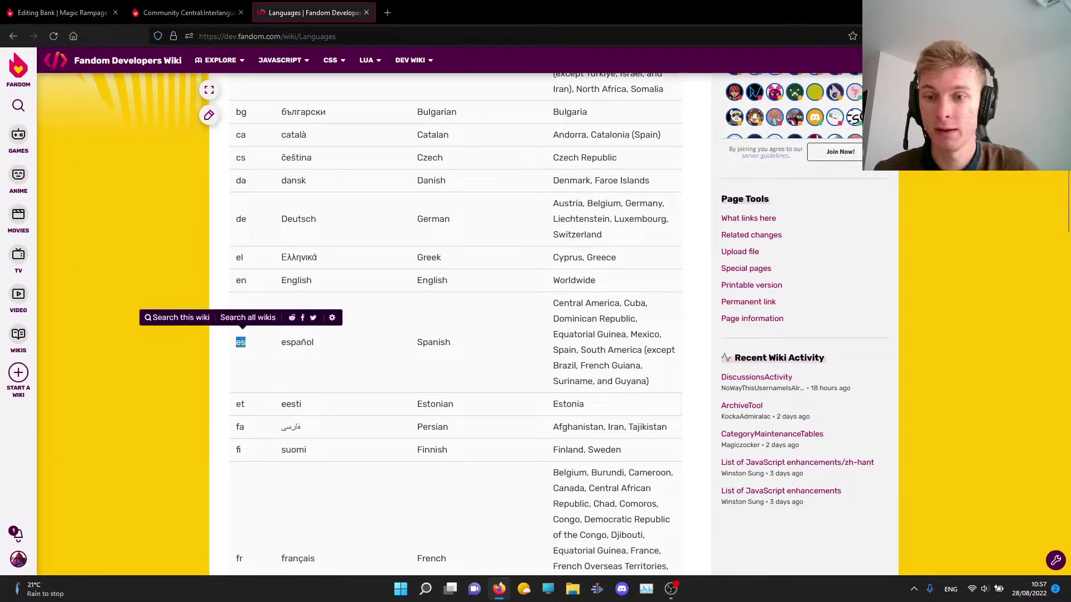
click(186, 12)
click(70, 14)
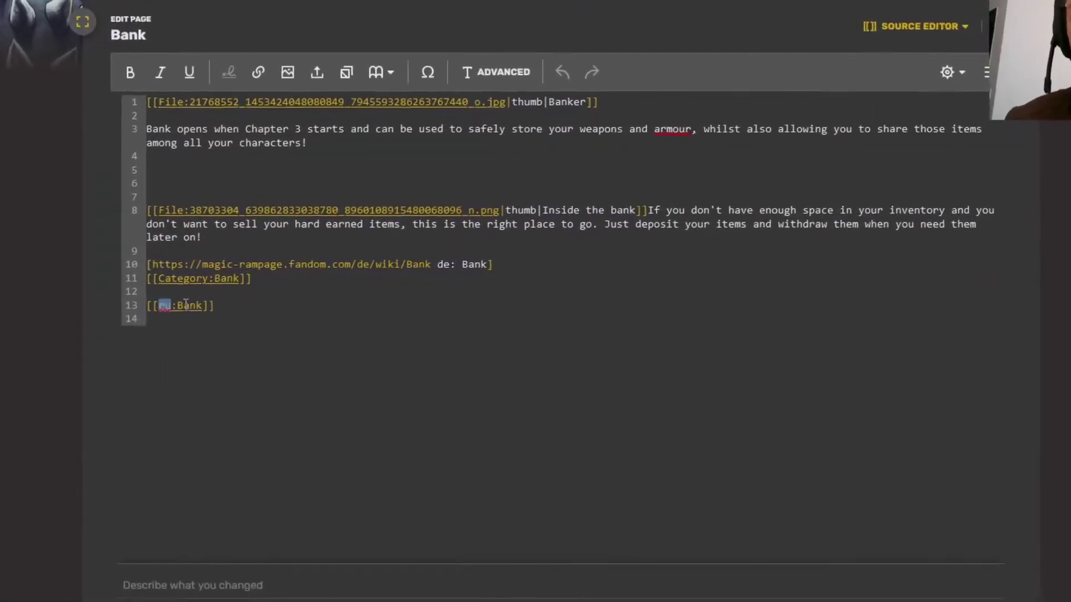
click(255, 309)
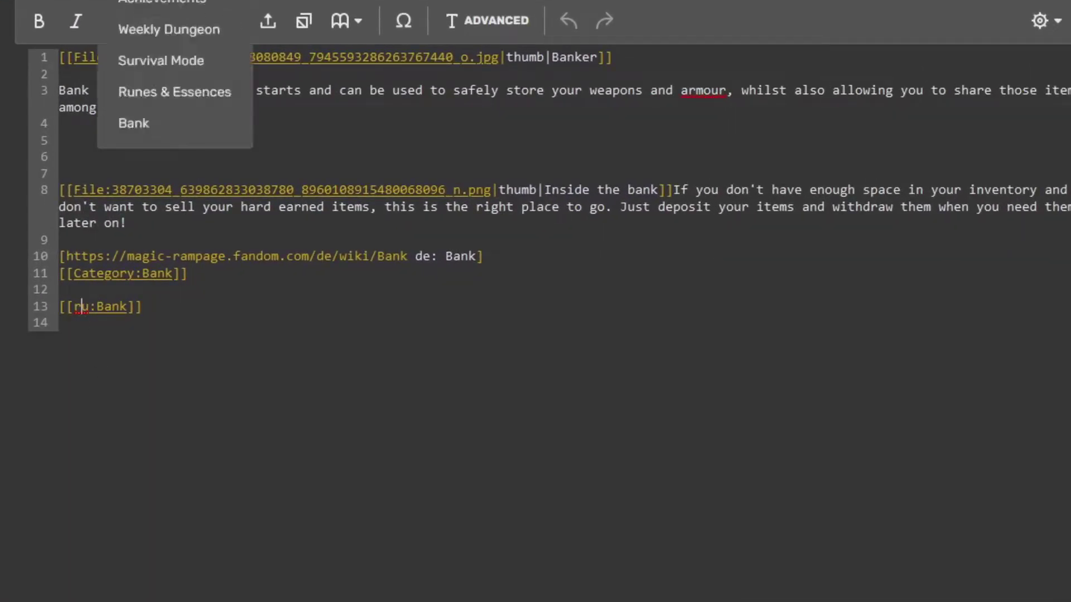
Search the languages table for 'russian' and confirm its code is ru
key(ctrl+Tab)
click(221, 323)
scroll(245, 475, down, 5)
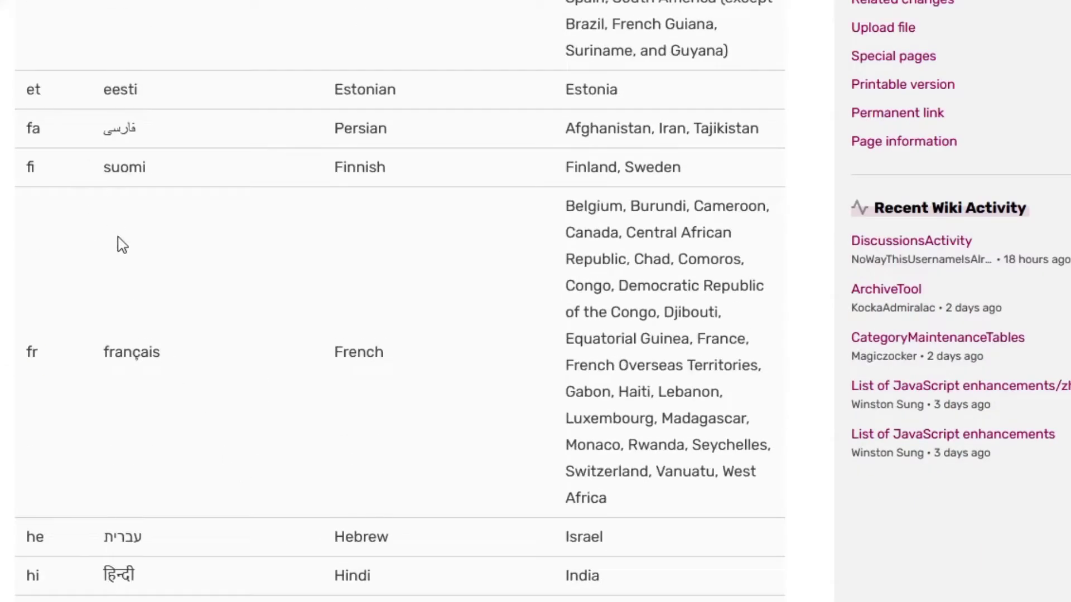
scroll(142, 262, down, 3)
text(russian)
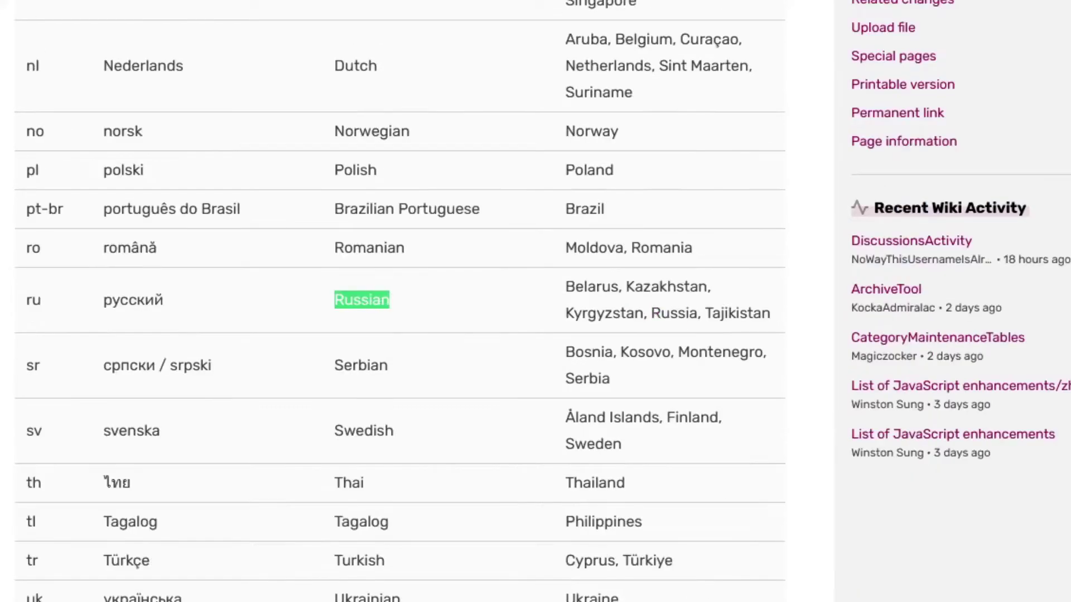
double_click(34, 301)
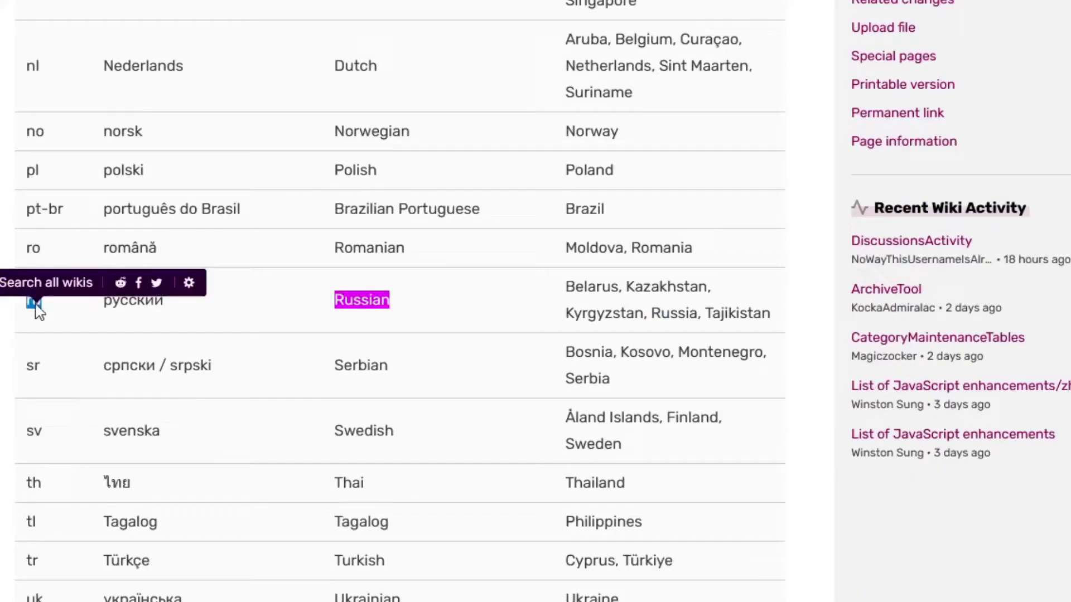
click(455, 326)
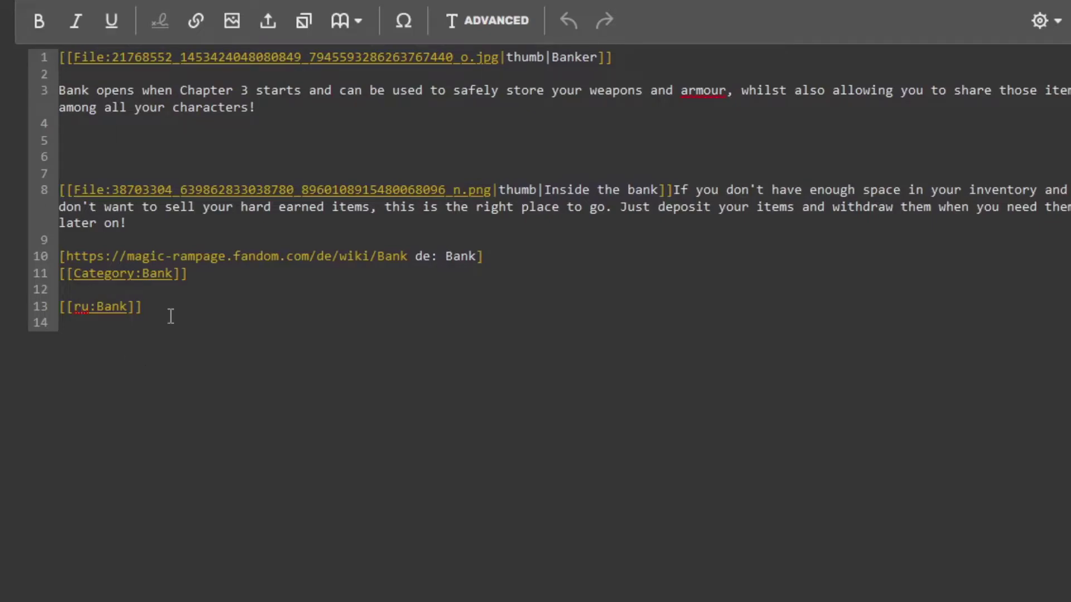
Replace Bank in [[ru:Bank]] with the Google Translate result 'Банк' and save the page
double_click(117, 306)
key(ctrl+c)
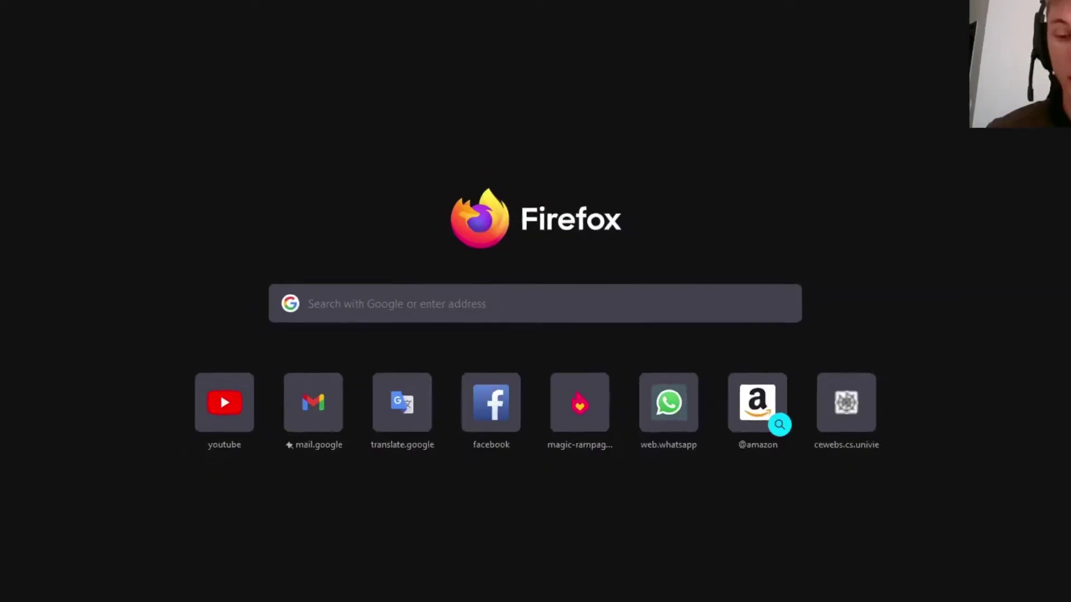
text(translate.google.com)
key(Return)
key(ctrl+v)
double_click(580, 172)
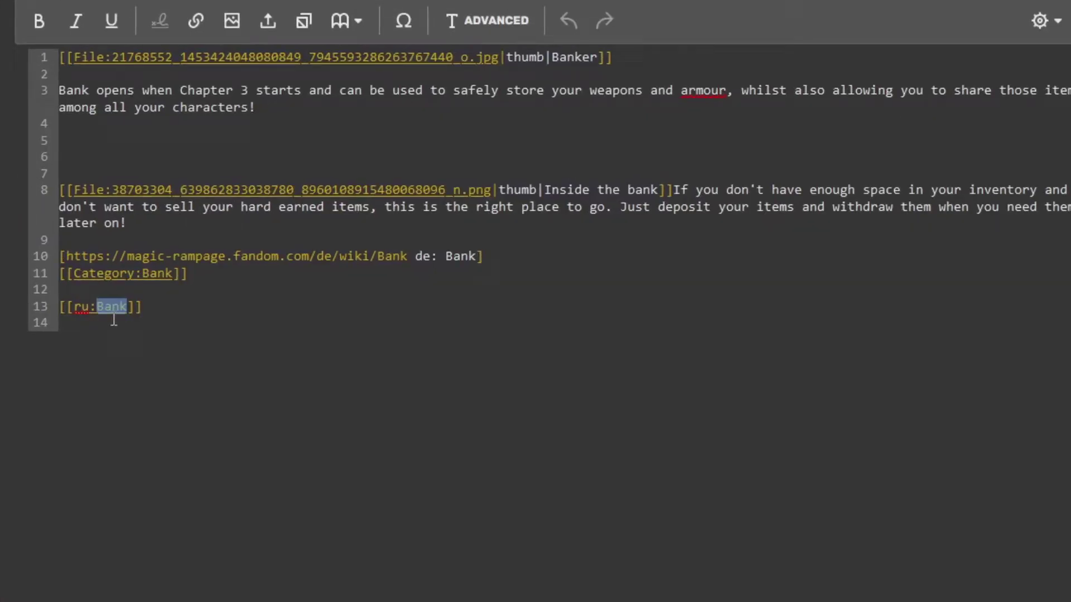
text(Банк)
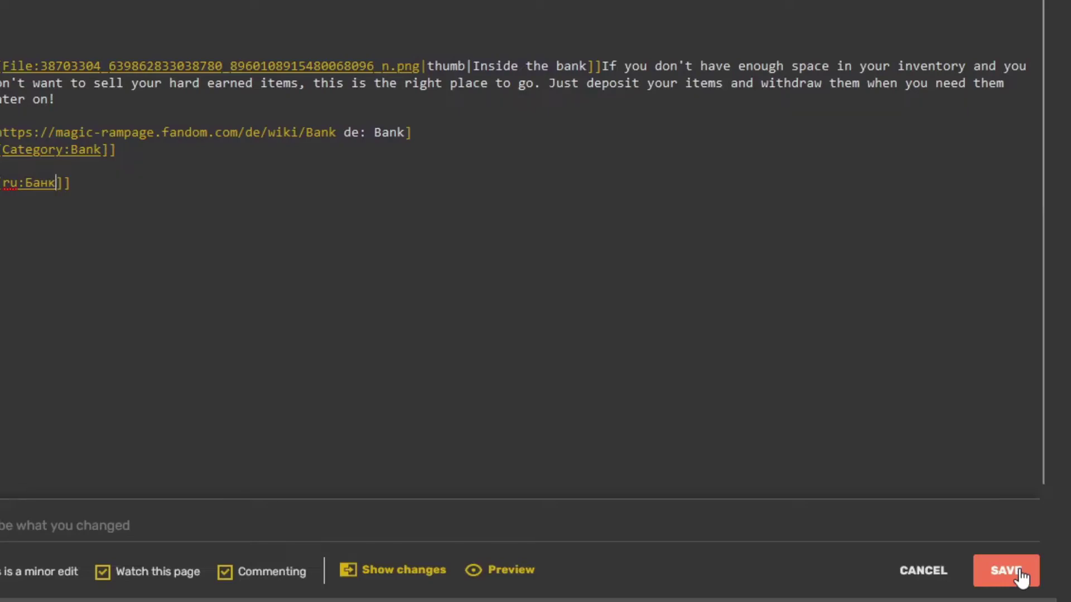
click(1021, 574)
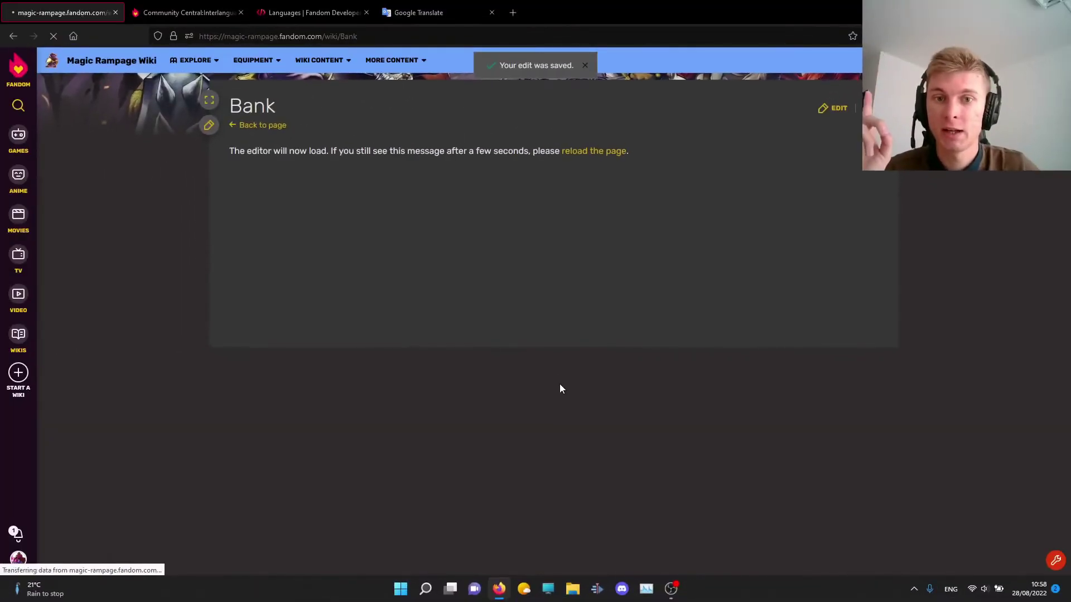
Choose Русский in the Bank page's language dropdown to reach the empty Russian Банк page
mouse_move(680, 160)
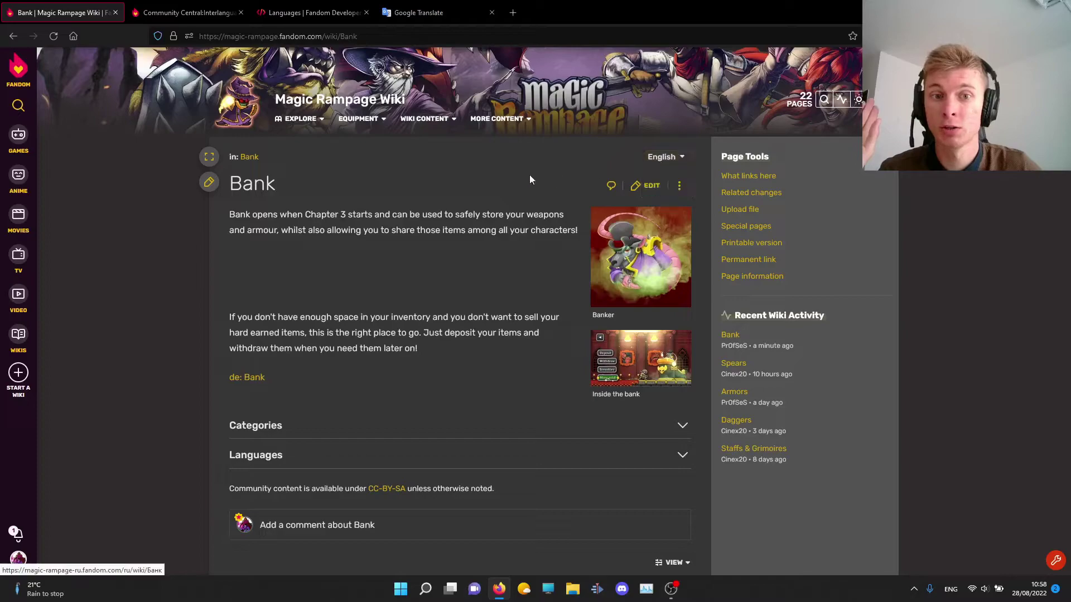
click(667, 184)
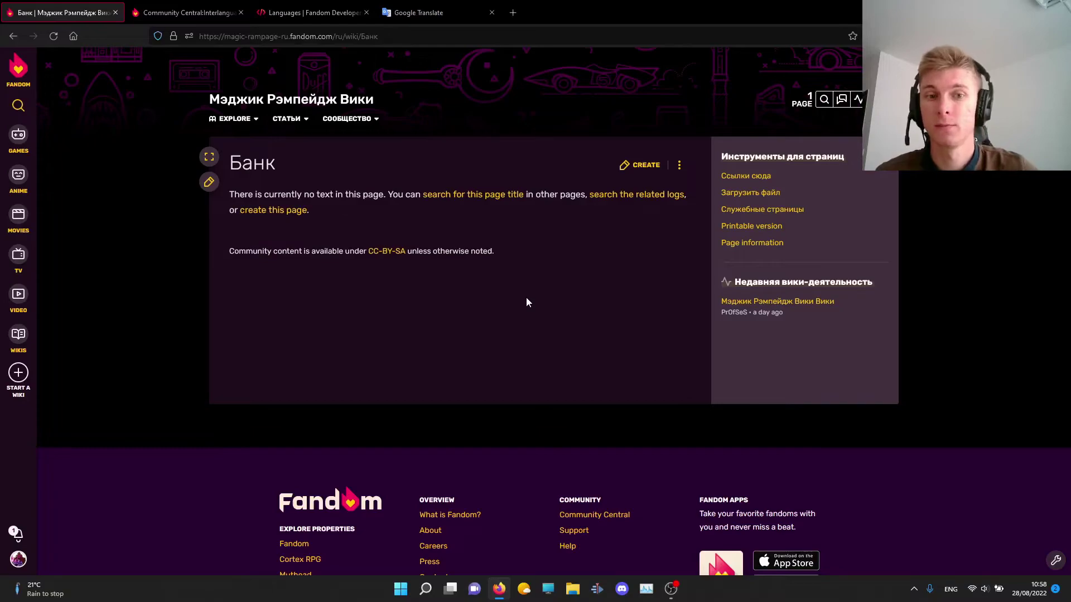
Create the Russian Банк page with the placeholder line 'hvahvcakjxbLBCJABCOWAUCB' and save it
click(639, 164)
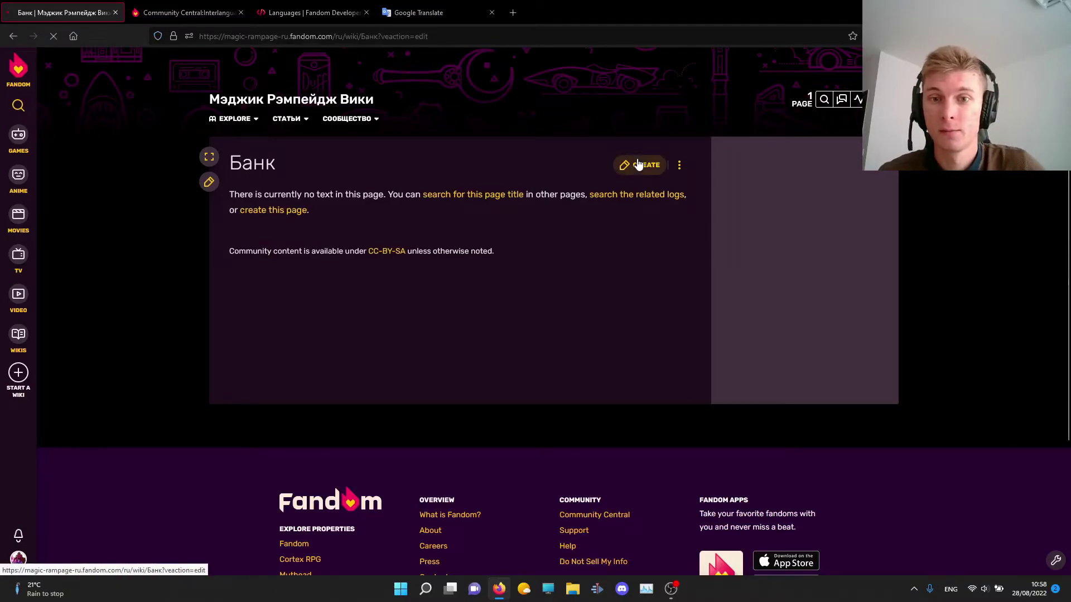
text(hvahvcakjxbLBCJABCOWAUCB)
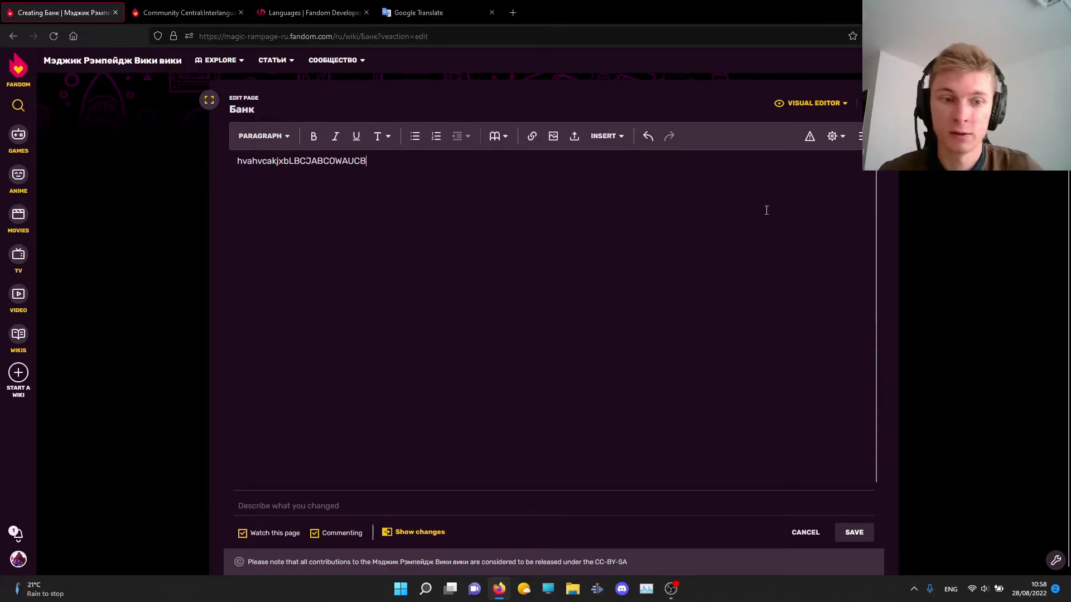
click(854, 532)
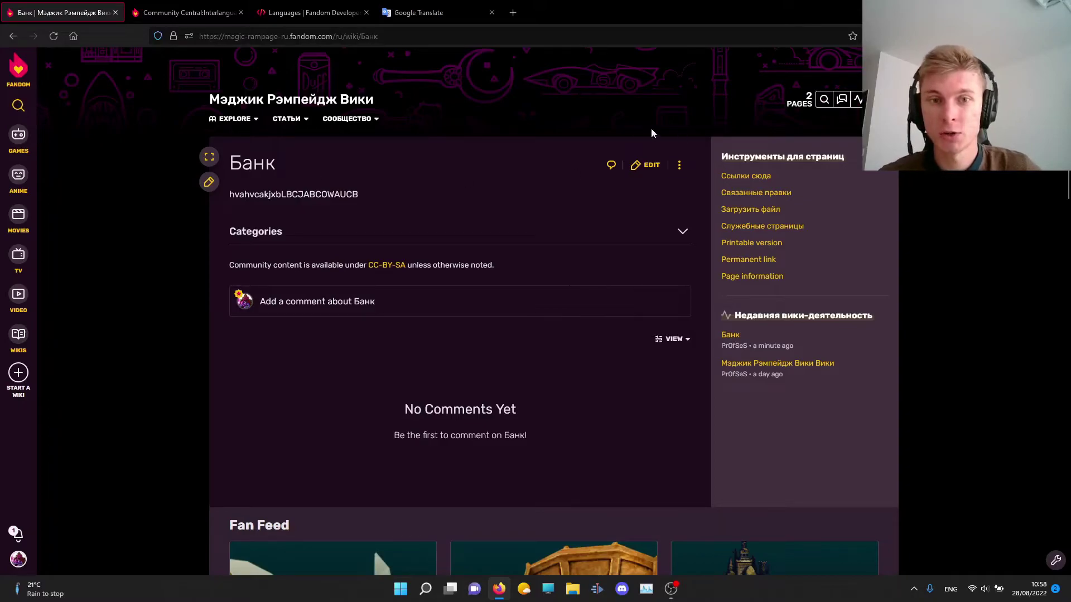
In the Банк page source, add an [[en:Bank]] link on a new line below the placeholder text
mouse_move(680, 165)
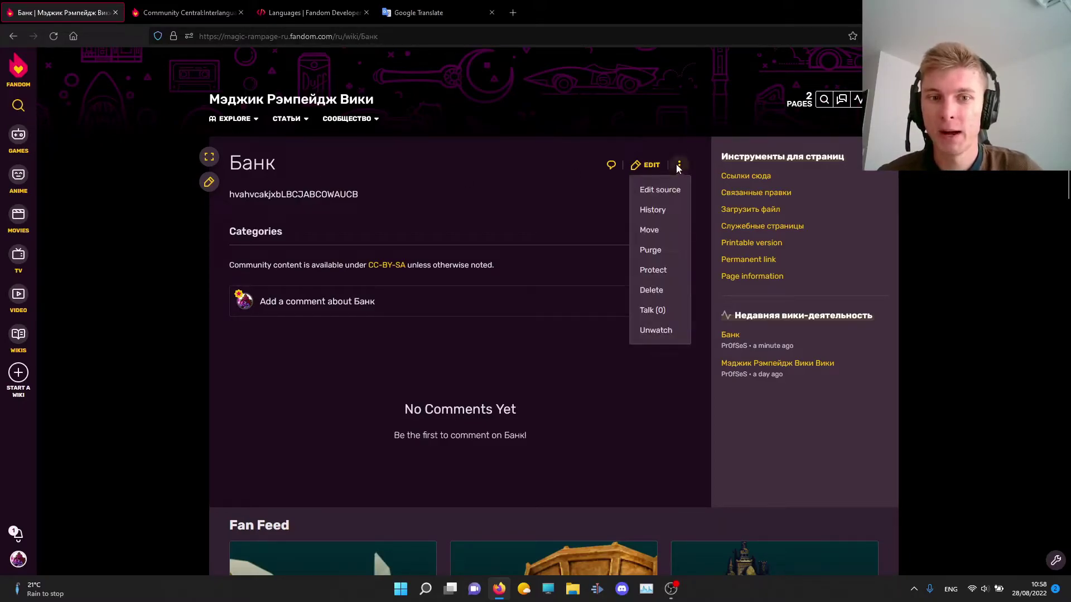
click(664, 190)
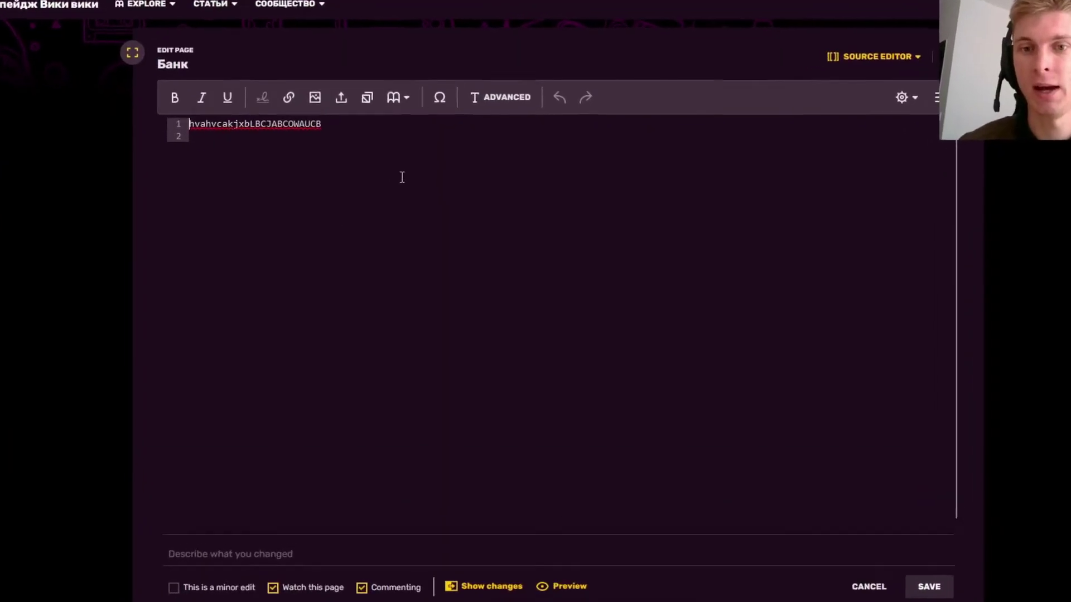
click(401, 178)
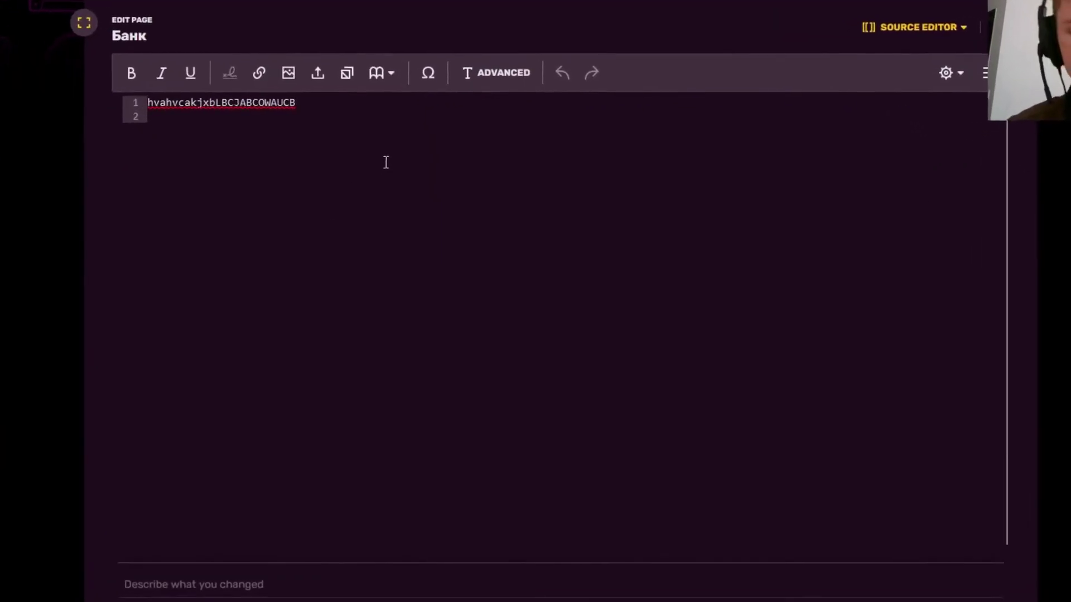
key(Return)
key(Return)
key(Return)
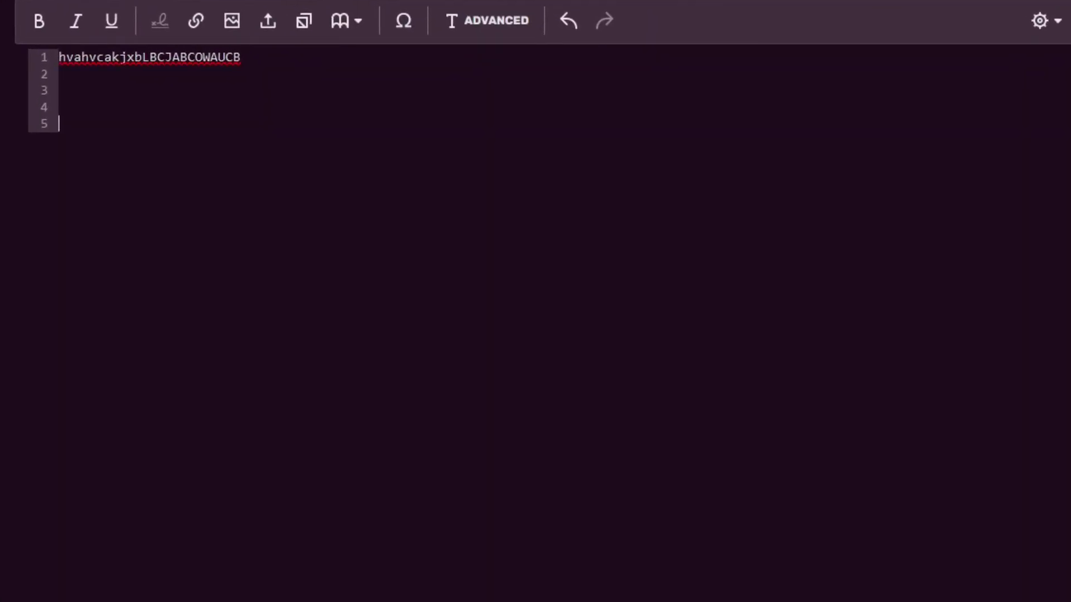
text([[]]es)
key(BackSpace)
key(BackSpace)
text(en:Bank)
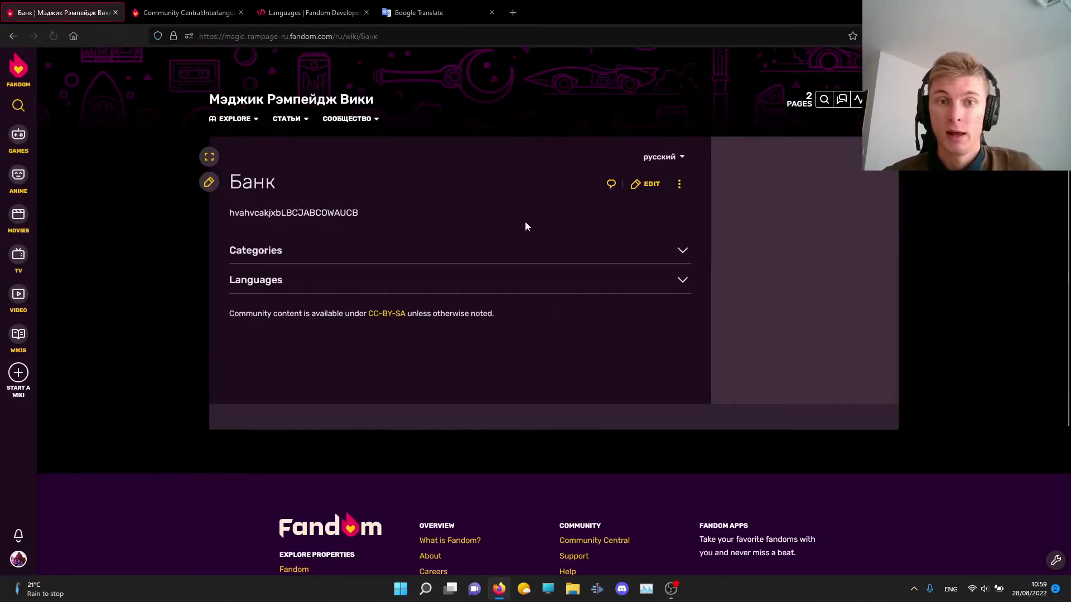
Follow the English language link to the Bank article, then the Русский link back to Банк
mouse_move(661, 157)
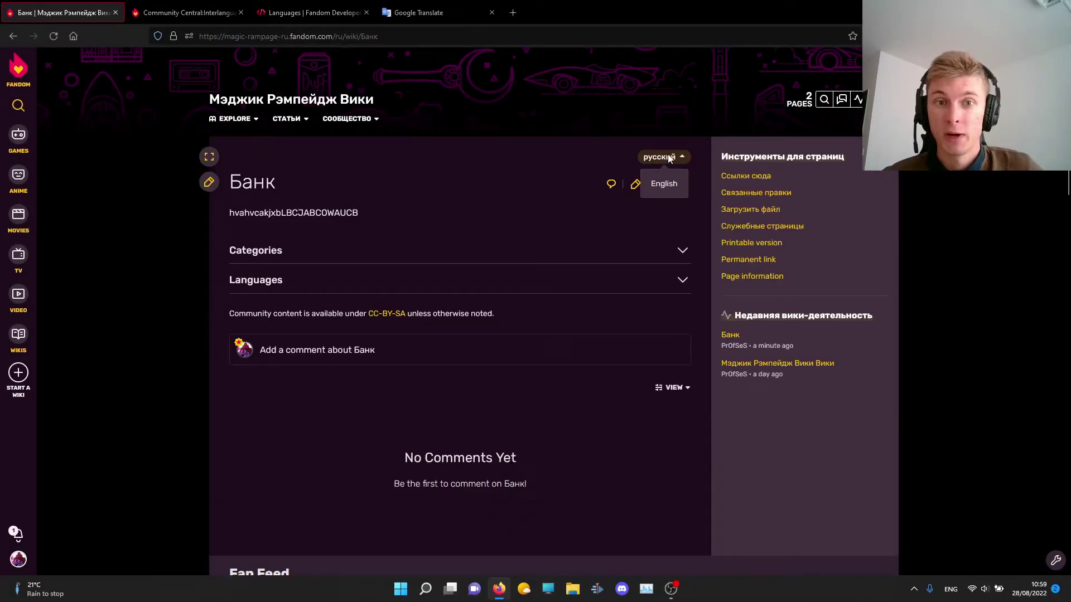
click(665, 184)
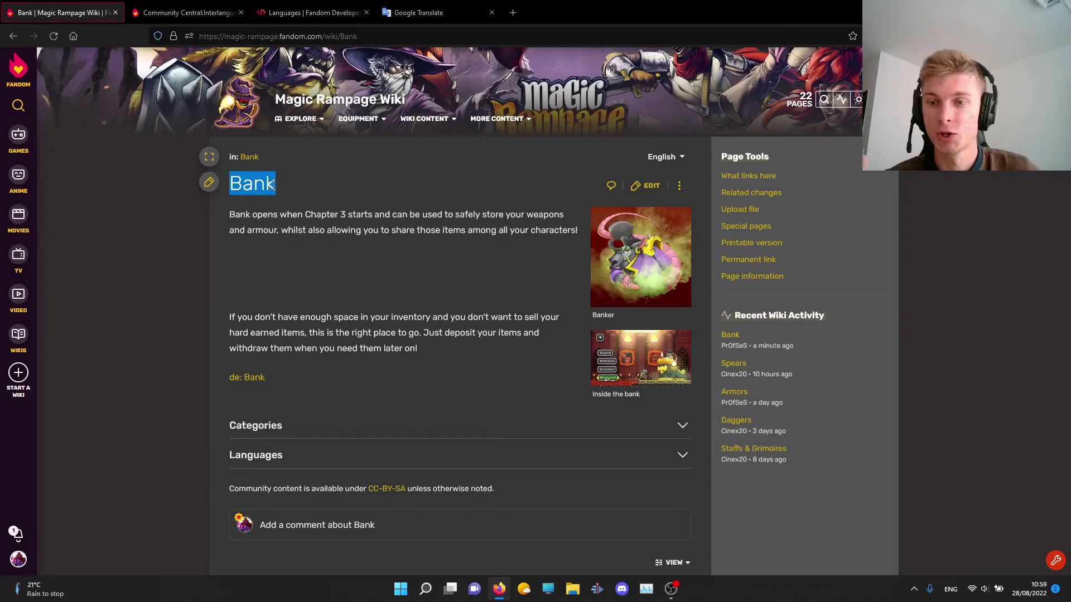
mouse_move(665, 158)
click(675, 184)
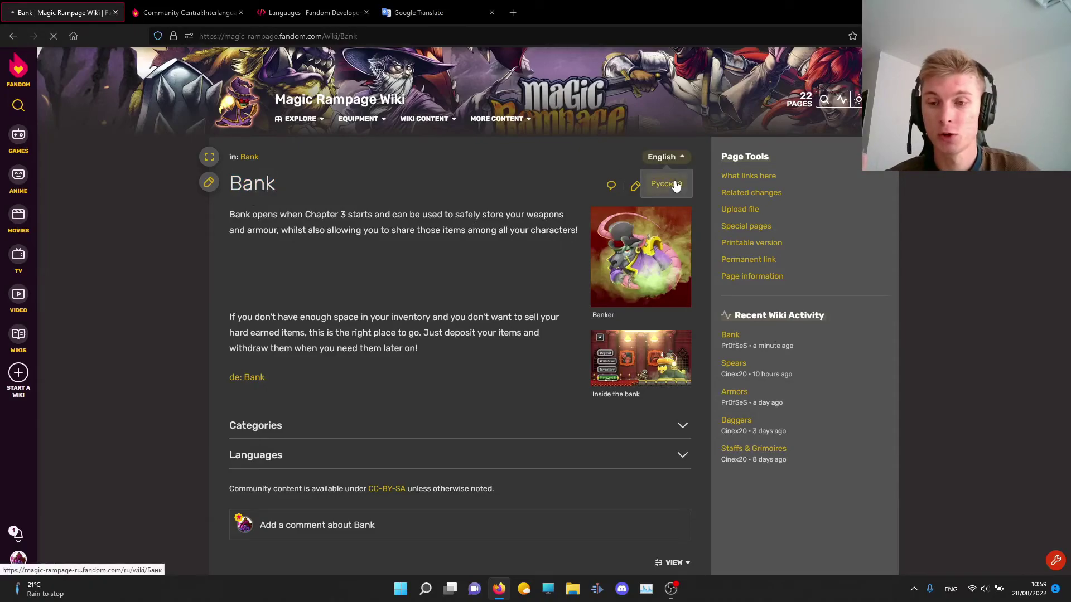